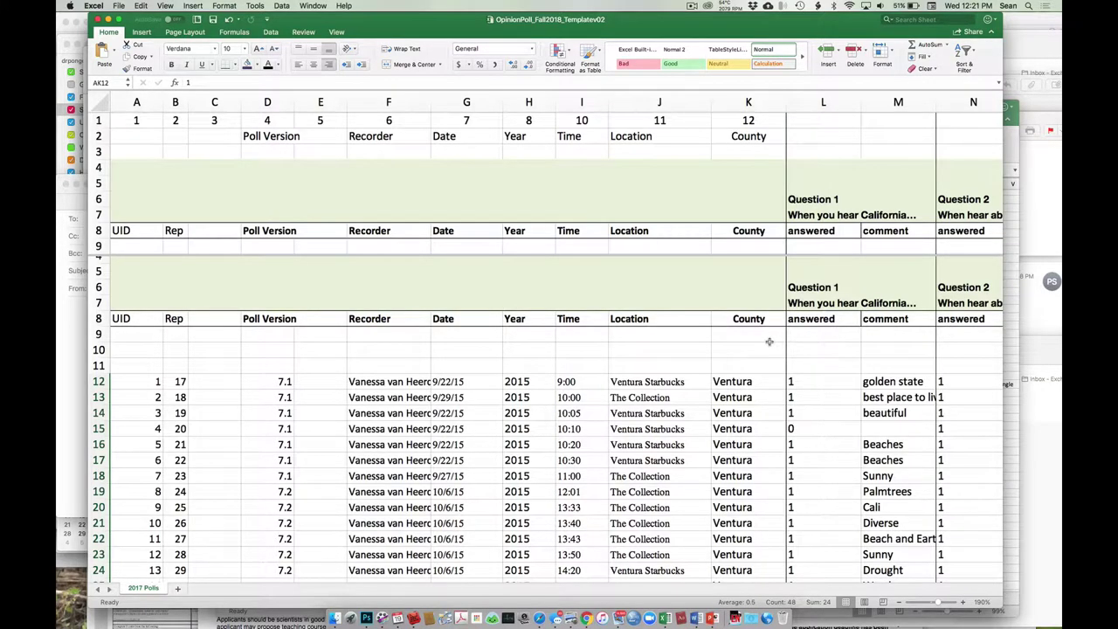
Step: Examine the fixed header rows and the sample 2015 poll records beneath them in the 2017 Polls sheet
{"action": "scroll", "coordinate": [768, 342], "scroll_direction": "down", "scroll_amount": 5}
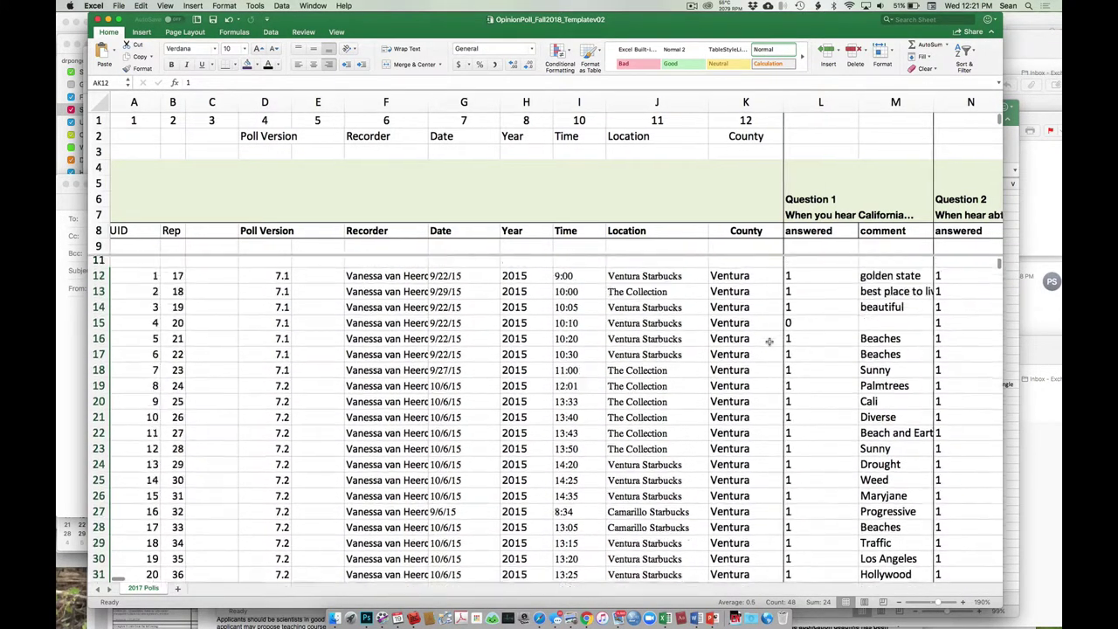
{"action": "scroll", "coordinate": [768, 342], "scroll_direction": "up", "scroll_amount": 3}
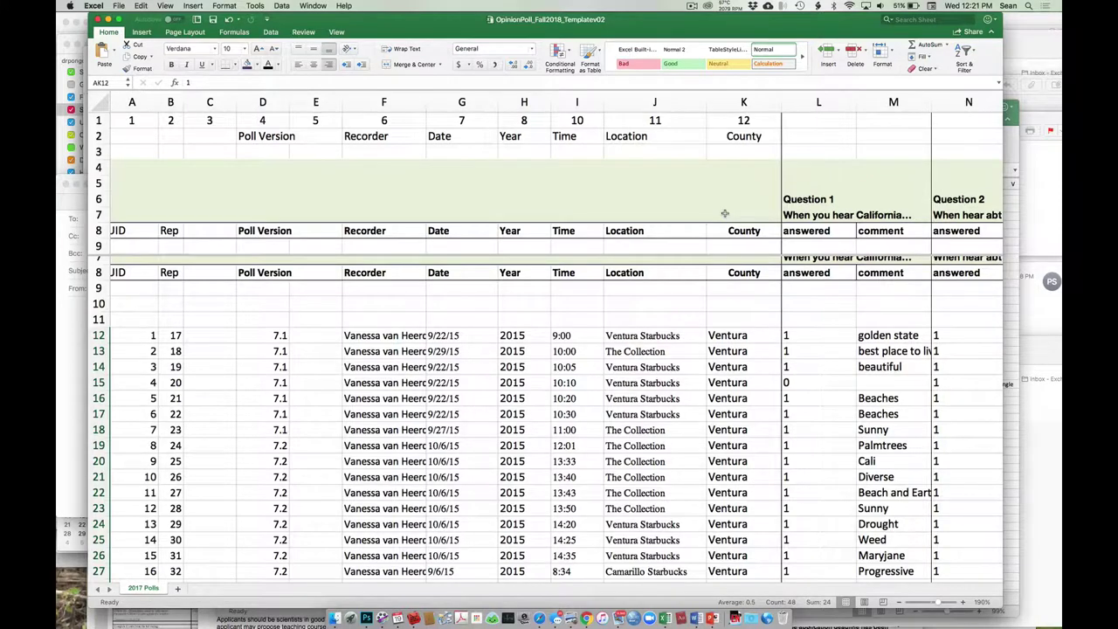
{"action": "scroll", "coordinate": [724, 213], "scroll_direction": "right", "scroll_amount": 1}
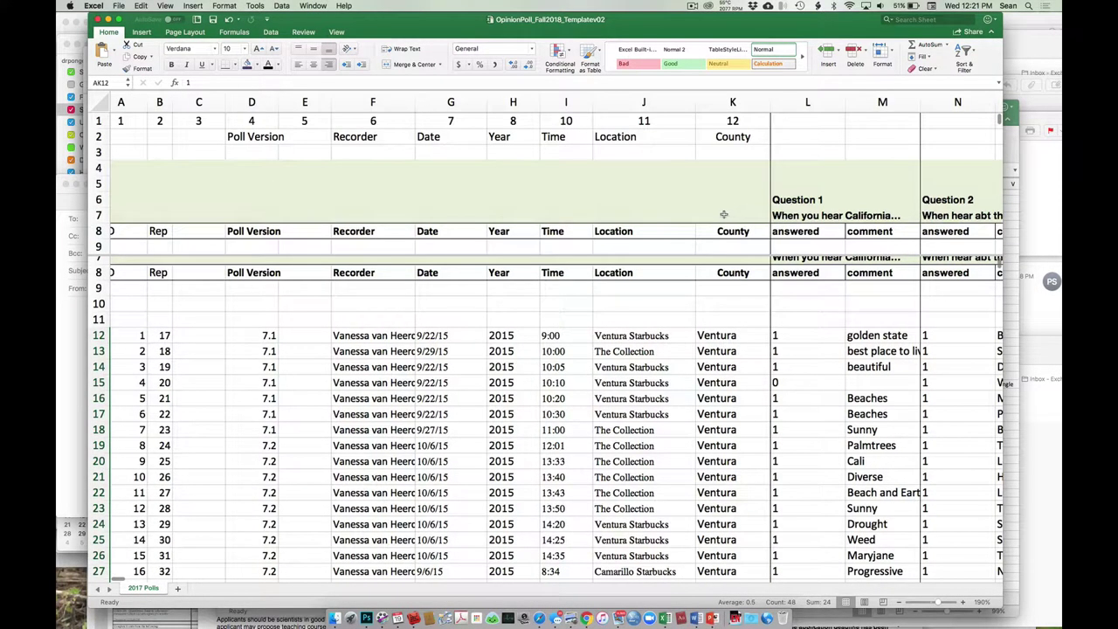
{"action": "scroll", "coordinate": [642, 310], "scroll_direction": "down", "scroll_amount": 5}
{"action": "scroll", "coordinate": [642, 310], "scroll_direction": "up", "scroll_amount": 3}
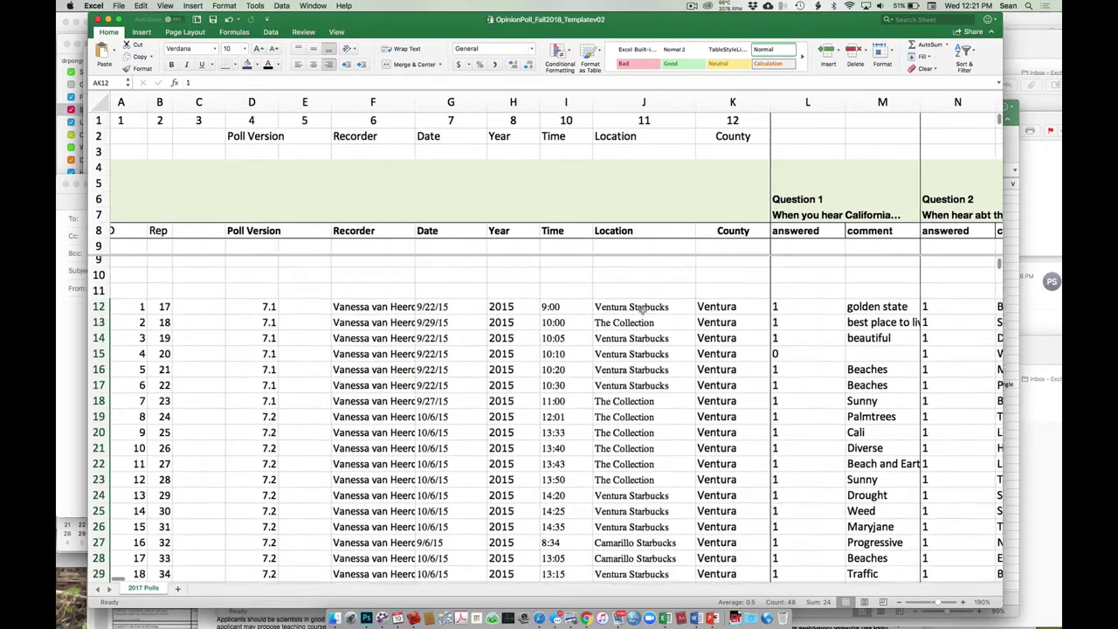
{"action": "scroll", "coordinate": [642, 310], "scroll_direction": "down", "scroll_amount": 5}
{"action": "scroll", "coordinate": [643, 311], "scroll_direction": "up", "scroll_amount": 4}
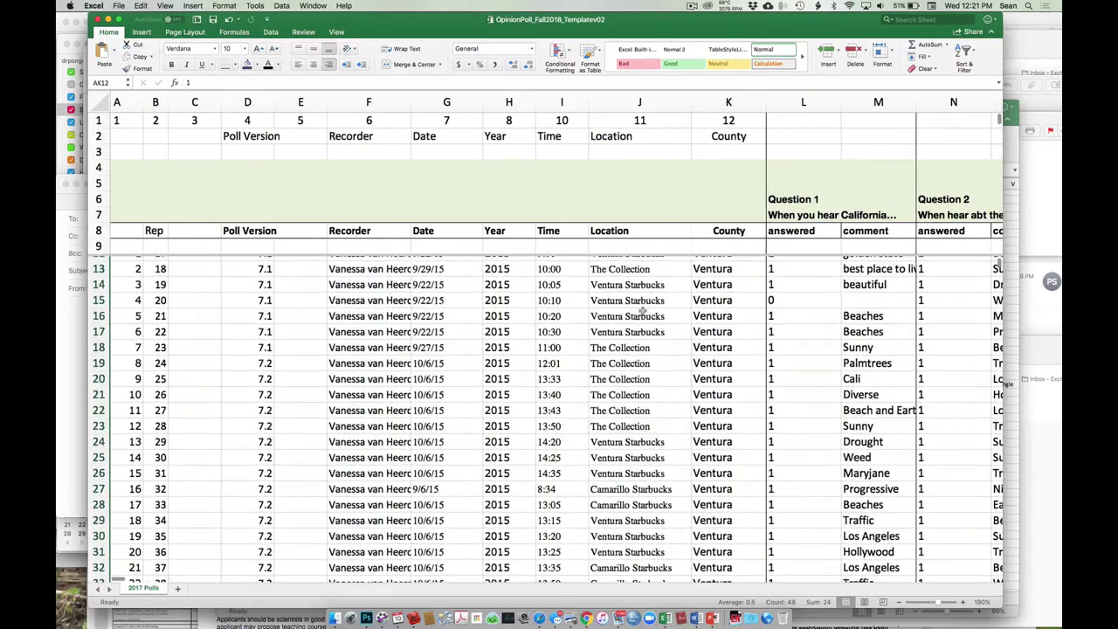
{"action": "scroll", "coordinate": [643, 310], "scroll_direction": "left", "scroll_amount": 1}
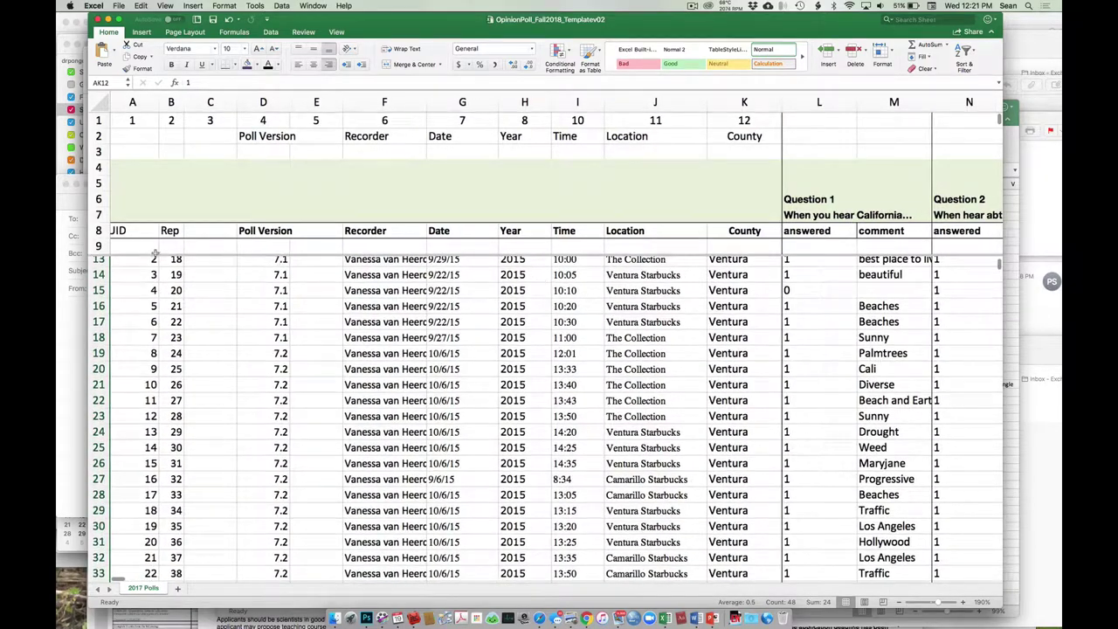
{"action": "scroll", "coordinate": [180, 295], "scroll_direction": "up", "scroll_amount": 3}
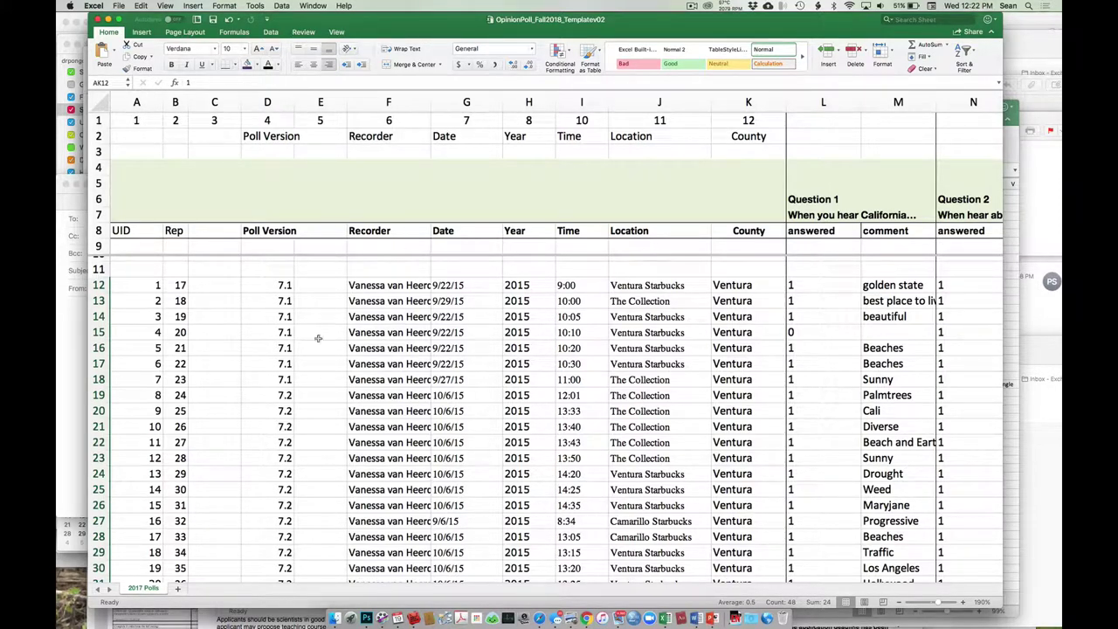
{"action": "scroll", "coordinate": [219, 326], "scroll_direction": "down", "scroll_amount": 2}
{"action": "scroll", "coordinate": [219, 327], "scroll_direction": "up", "scroll_amount": 2}
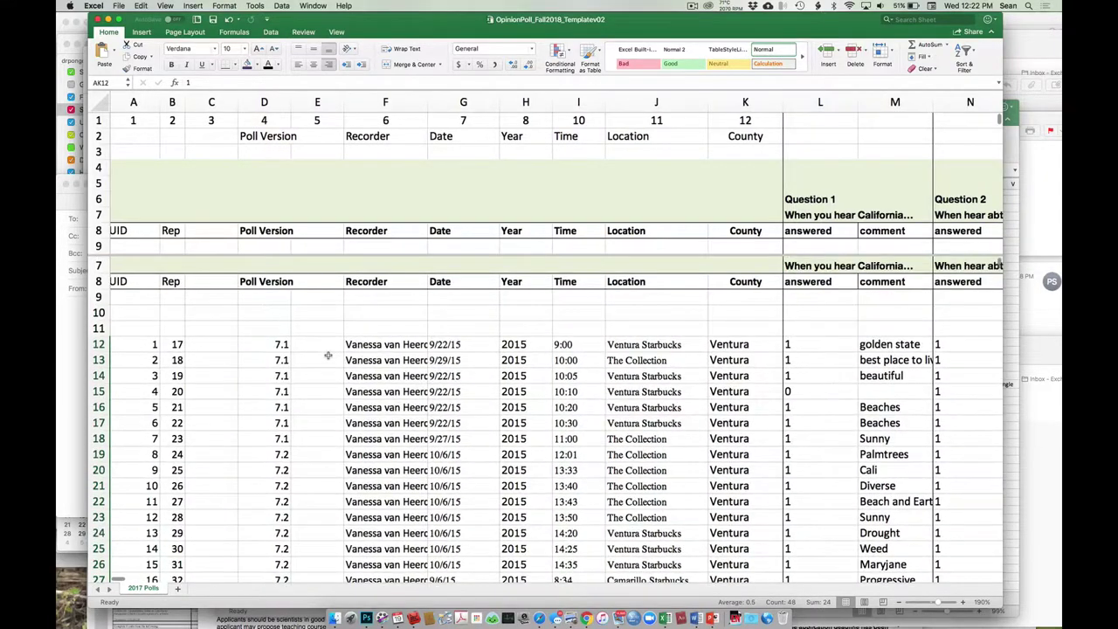
{"action": "scroll", "coordinate": [327, 356], "scroll_direction": "down", "scroll_amount": 2}
{"action": "scroll", "coordinate": [327, 356], "scroll_direction": "down", "scroll_amount": 5}
{"action": "scroll", "coordinate": [328, 356], "scroll_direction": "up", "scroll_amount": 1}
{"action": "scroll", "coordinate": [393, 393], "scroll_direction": "up", "scroll_amount": 7}
{"action": "scroll", "coordinate": [393, 393], "scroll_direction": "right", "scroll_amount": 1}
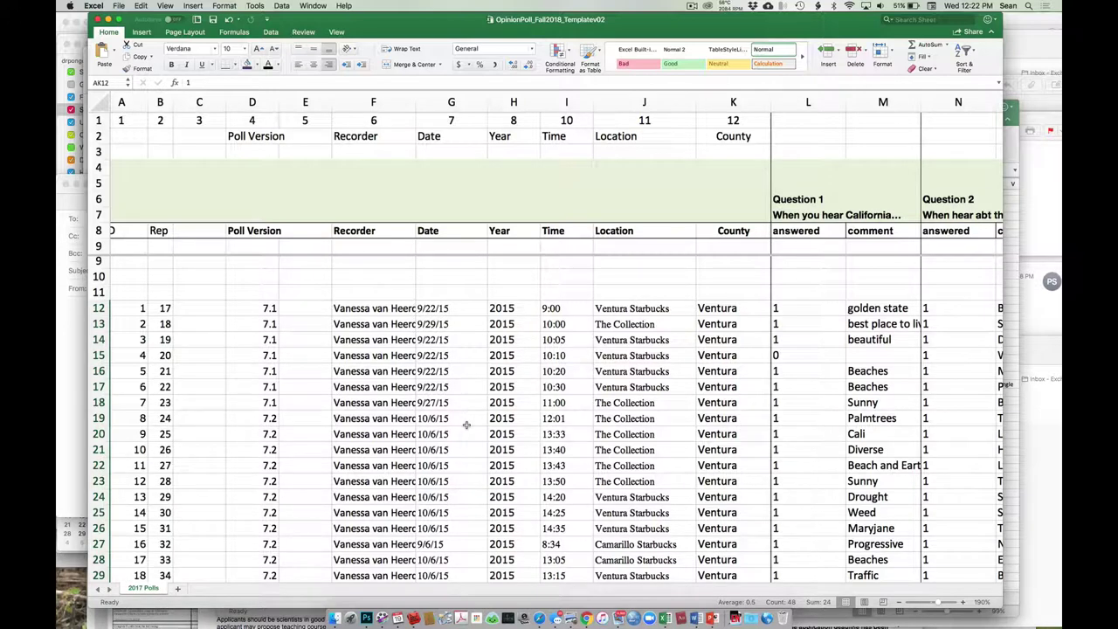
{"action": "scroll", "coordinate": [467, 425], "scroll_direction": "left", "scroll_amount": 1}
Step: Look through the pre-filled 2018 blocks of UID, Rep, poll version and recorder below the sample data, and return to the first rows
{"action": "scroll", "coordinate": [466, 425], "scroll_direction": "down", "scroll_amount": 5}
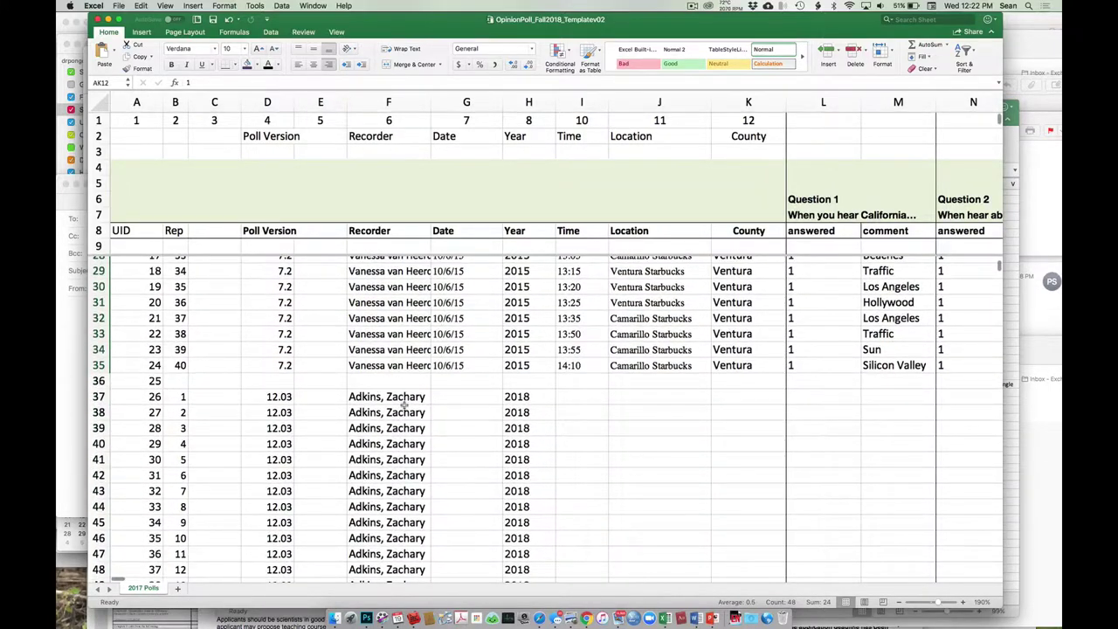
{"action": "scroll", "coordinate": [402, 404], "scroll_direction": "down", "scroll_amount": 3}
{"action": "scroll", "coordinate": [379, 400], "scroll_direction": "down", "scroll_amount": 15}
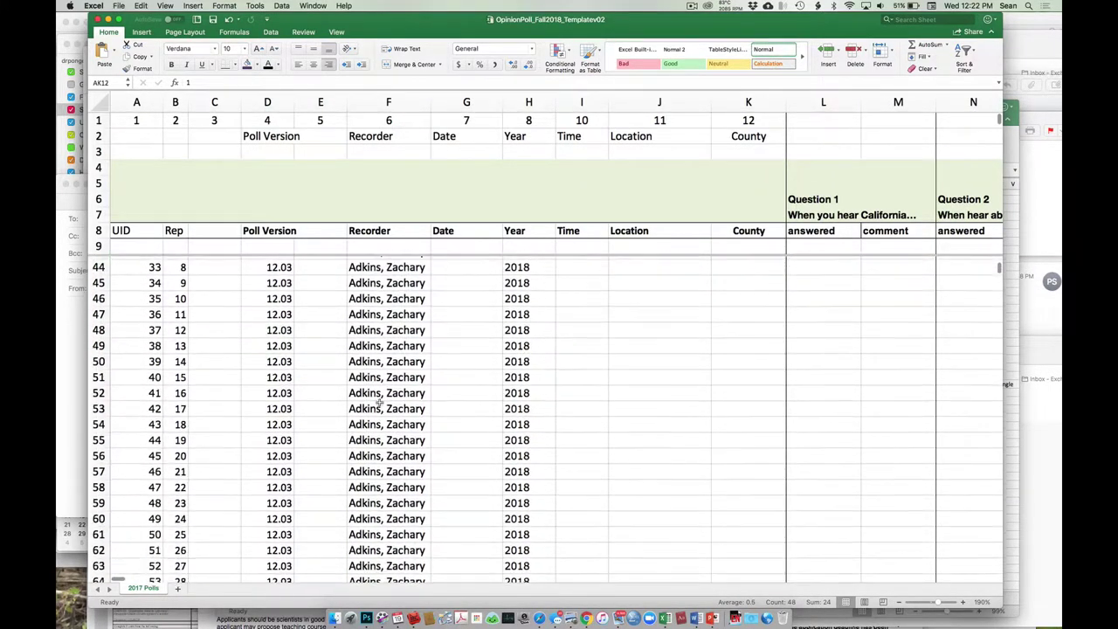
{"action": "scroll", "coordinate": [379, 401], "scroll_direction": "down", "scroll_amount": 13}
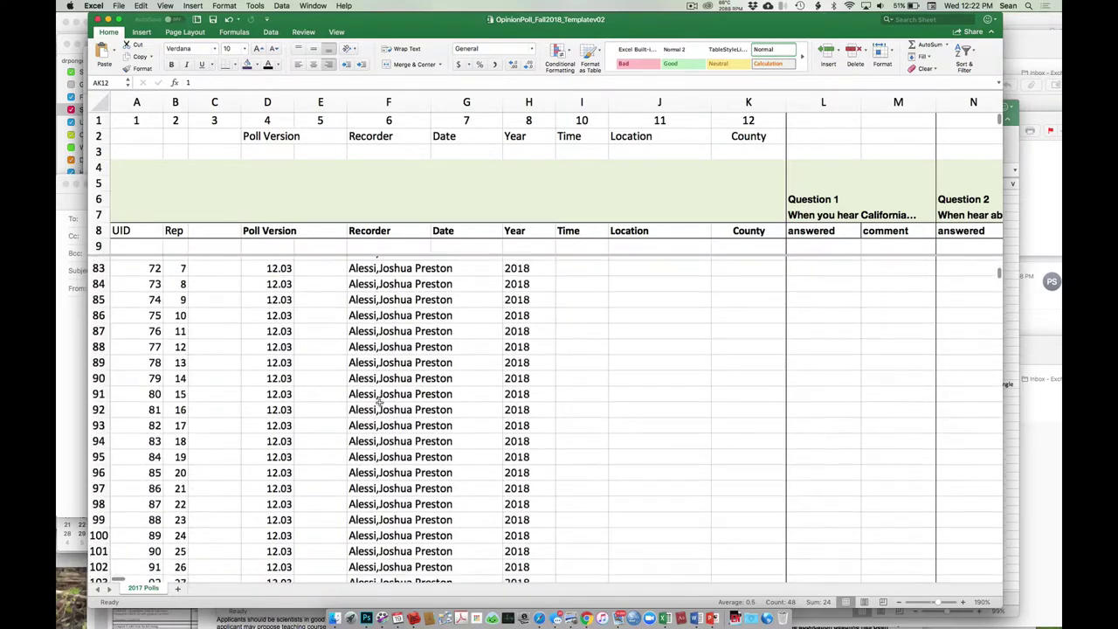
{"action": "scroll", "coordinate": [379, 400], "scroll_direction": "down", "scroll_amount": 10}
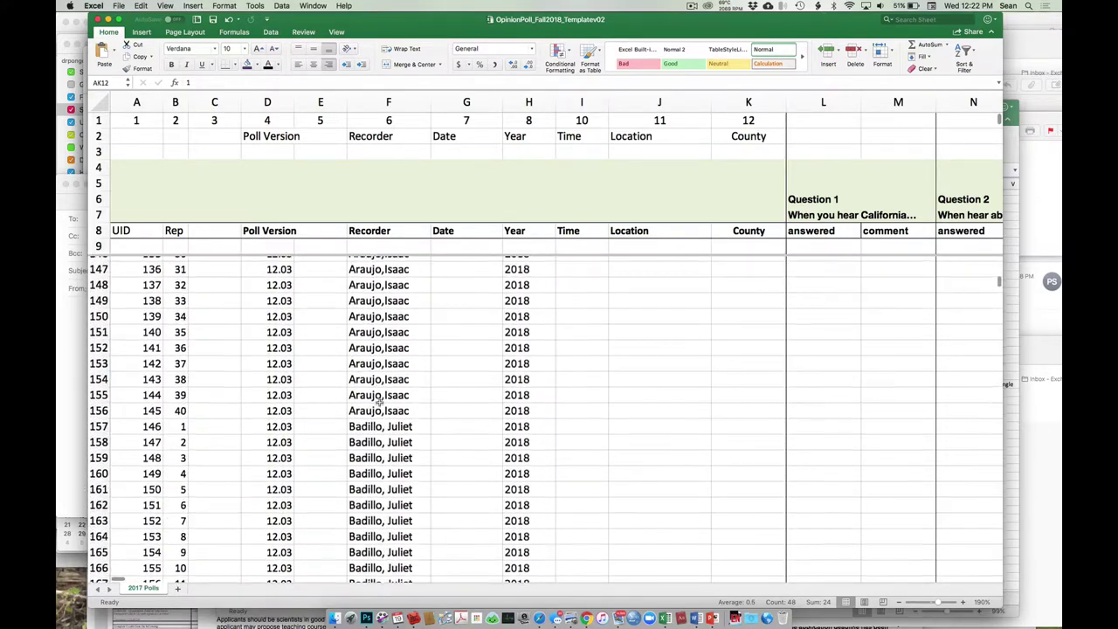
{"action": "scroll", "coordinate": [379, 400], "scroll_direction": "up", "scroll_amount": 20}
{"action": "scroll", "coordinate": [379, 403], "scroll_direction": "up", "scroll_amount": 20}
{"action": "scroll", "coordinate": [380, 403], "scroll_direction": "right", "scroll_amount": 1}
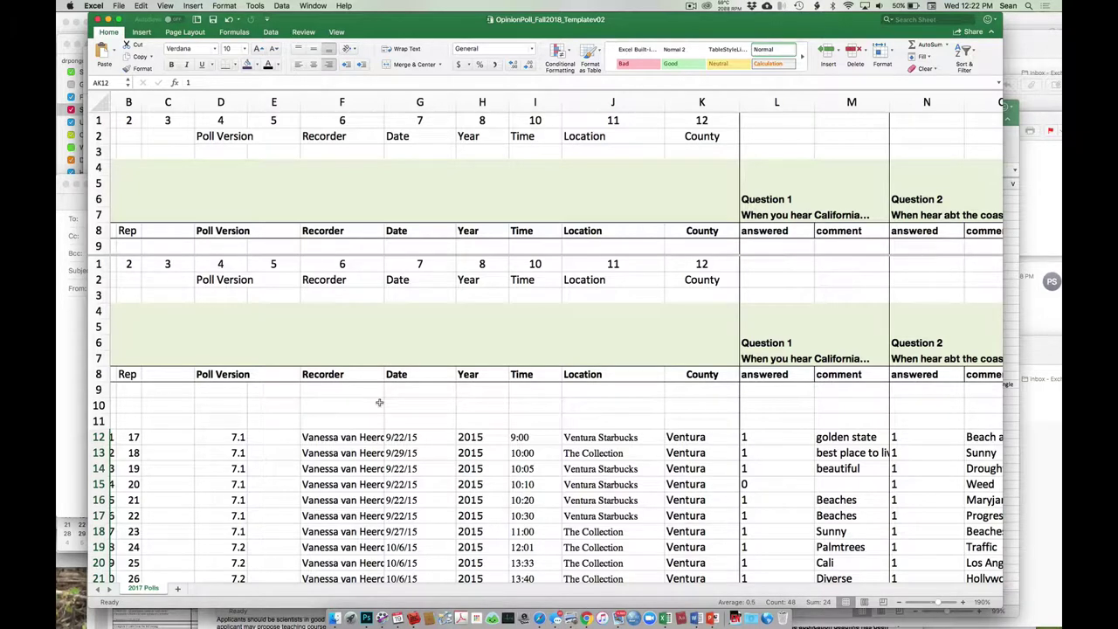
{"action": "scroll", "coordinate": [379, 402], "scroll_direction": "left", "scroll_amount": 2}
Step: Select the recorder cell and the poll version cell of the first sample record in row 12
{"action": "scroll", "coordinate": [349, 403], "scroll_direction": "down", "scroll_amount": 3}
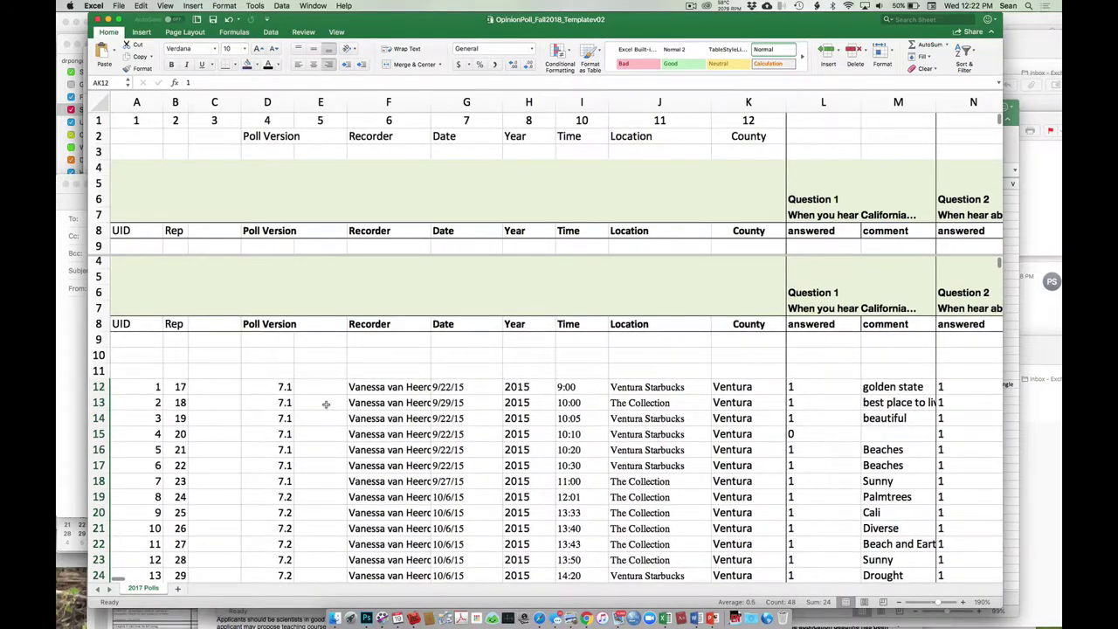
{"action": "scroll", "coordinate": [325, 403], "scroll_direction": "down", "scroll_amount": 2}
{"action": "left_click", "coordinate": [374, 360]}
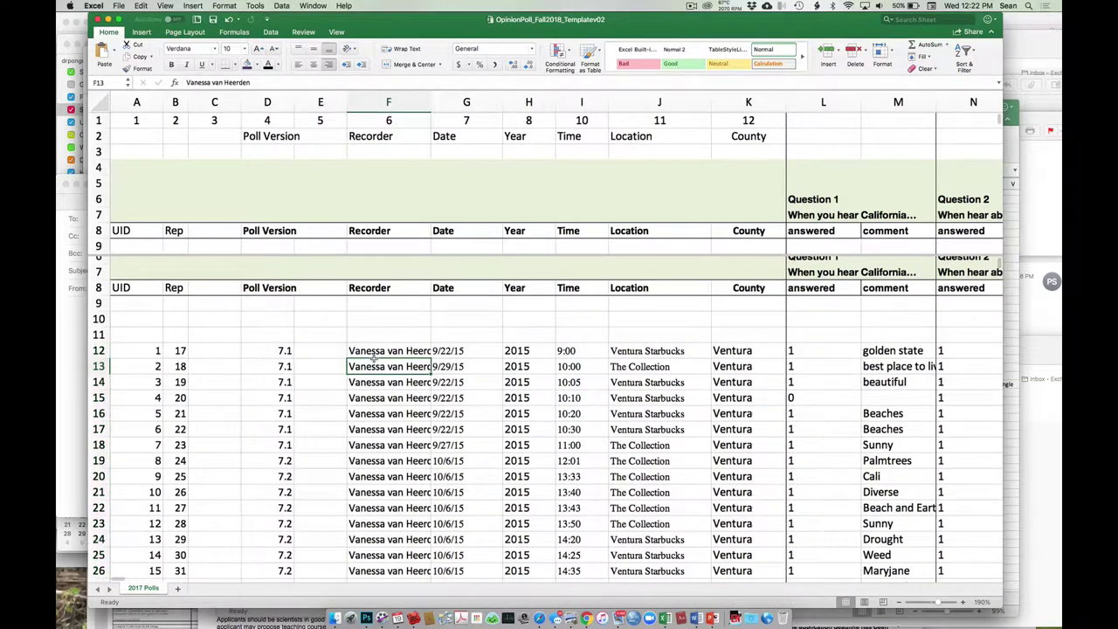
{"action": "left_click", "coordinate": [374, 356]}
{"action": "key", "text": "Left"}
{"action": "key", "text": "Left"}
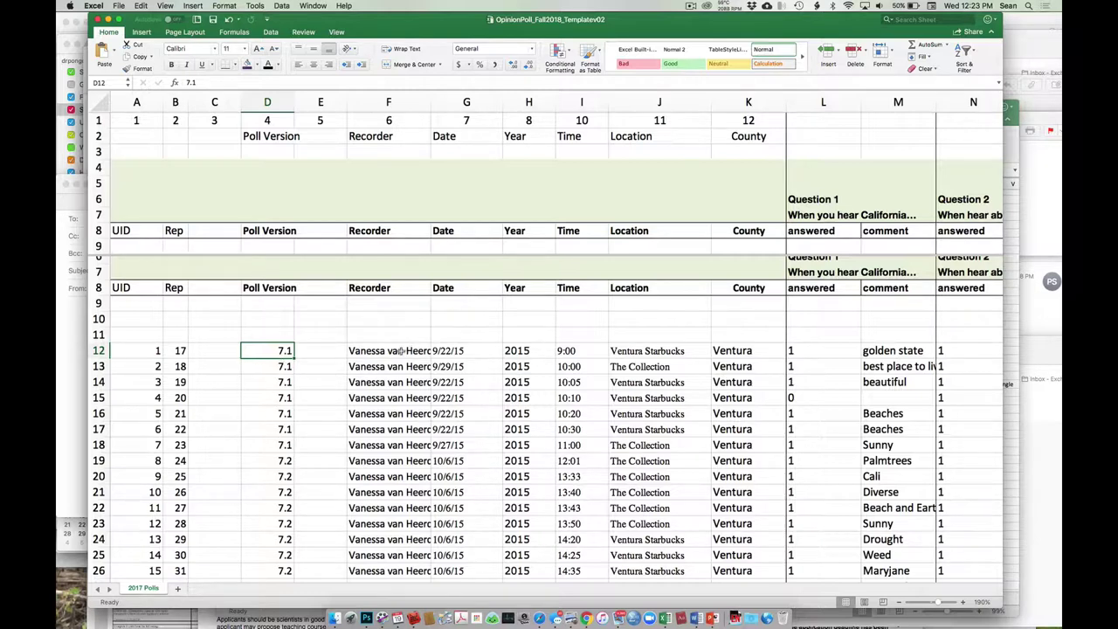
Step: Go through the Date, Year, Time, Location and County cells of the first sample record in row 12
{"action": "left_click", "coordinate": [465, 350]}
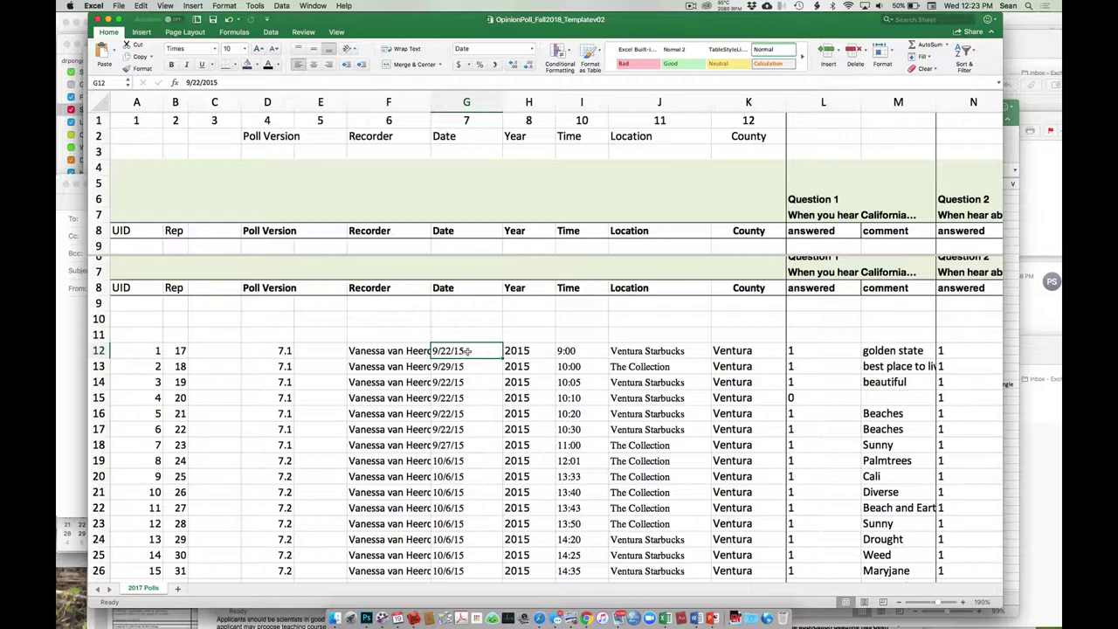
{"action": "left_click", "coordinate": [513, 358]}
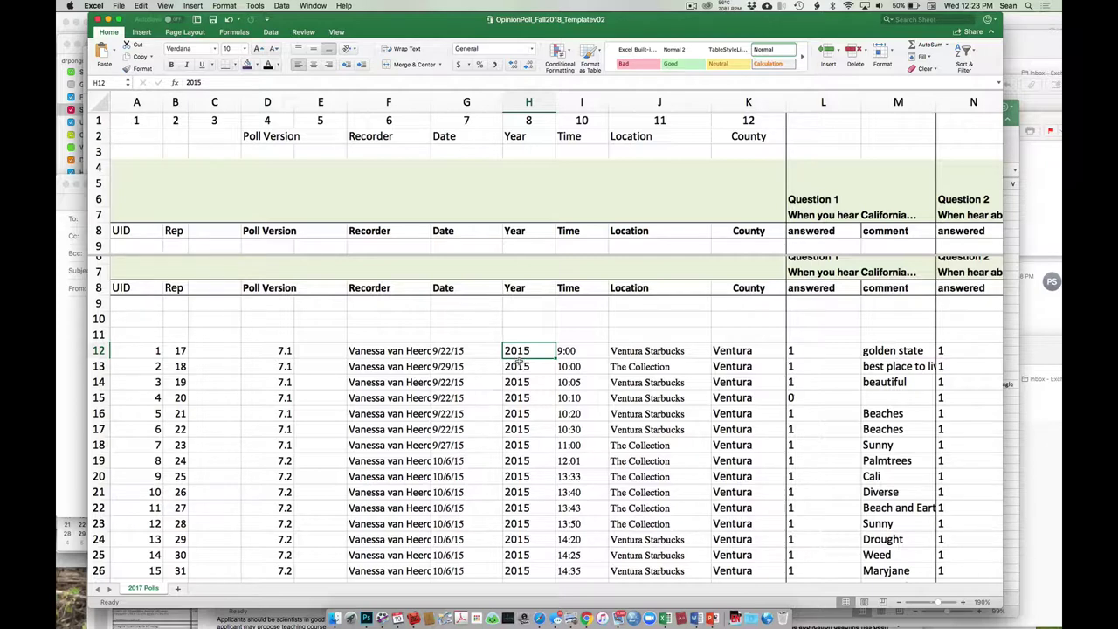
{"action": "left_click", "coordinate": [572, 357]}
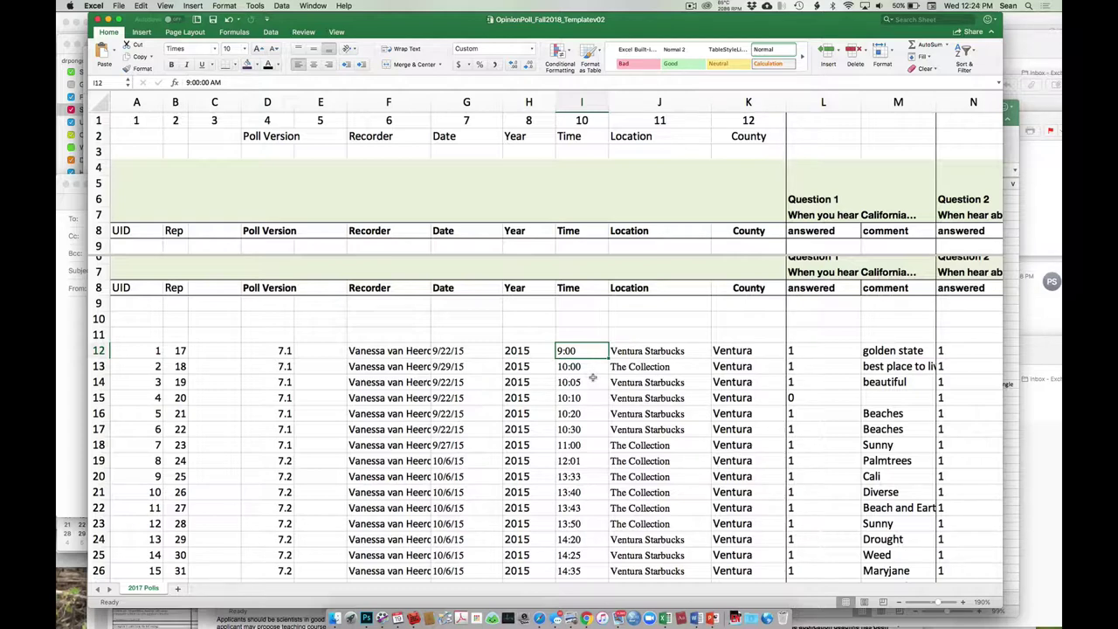
{"action": "left_click", "coordinate": [655, 351]}
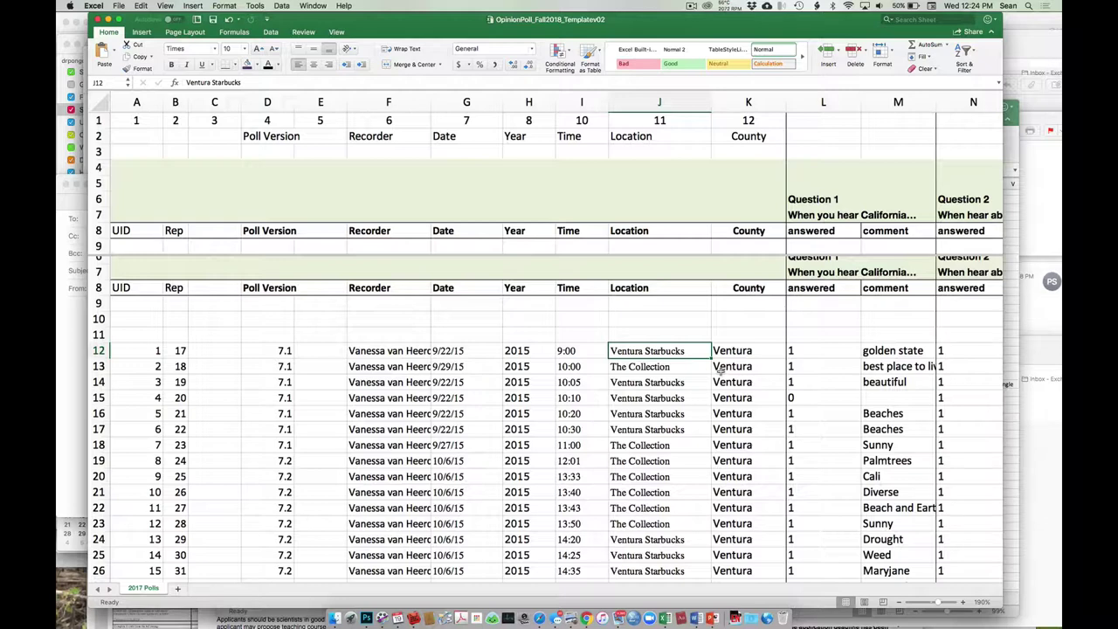
{"action": "key", "text": "Right"}
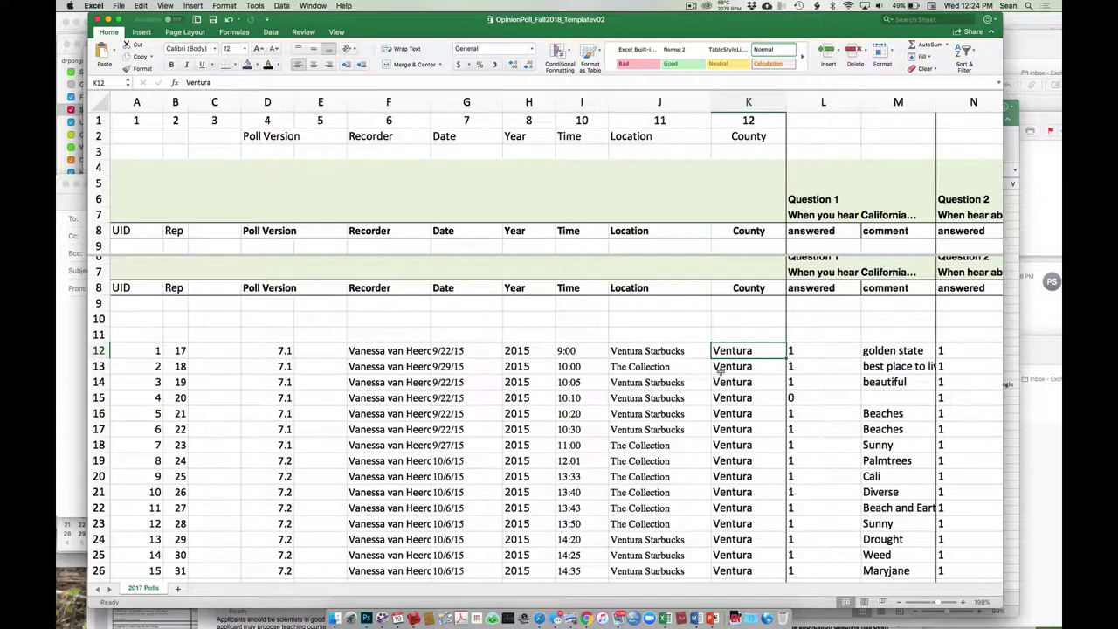
Step: Review the answered and comment columns for Questions 1 to 3 and the start of Question 4
{"action": "scroll", "coordinate": [720, 371], "scroll_direction": "right", "scroll_amount": 4}
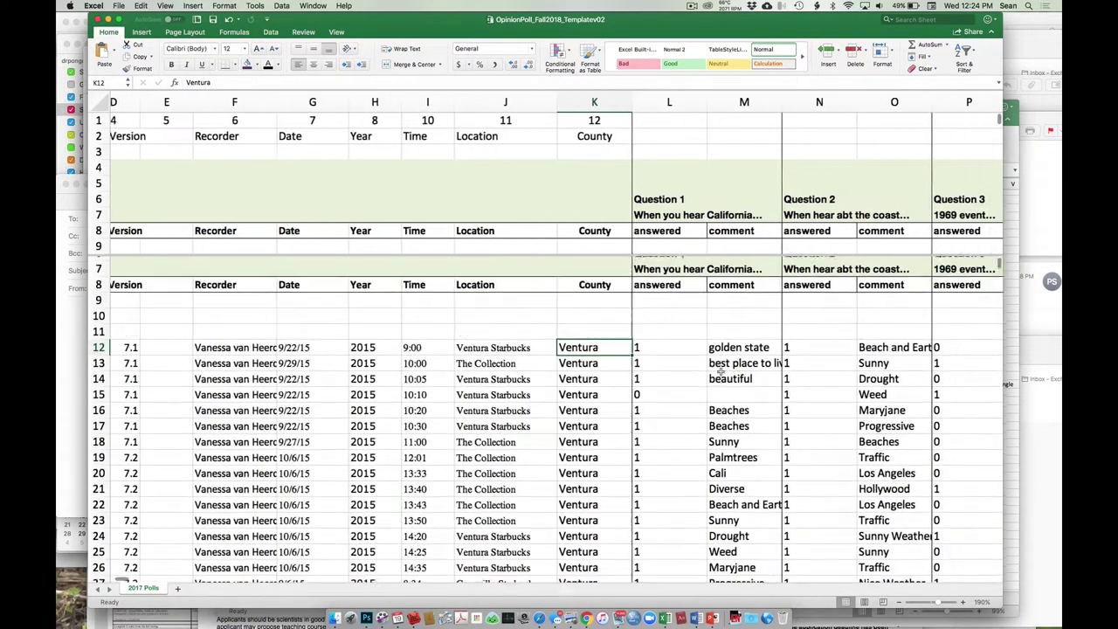
{"action": "scroll", "coordinate": [720, 371], "scroll_direction": "right", "scroll_amount": 3}
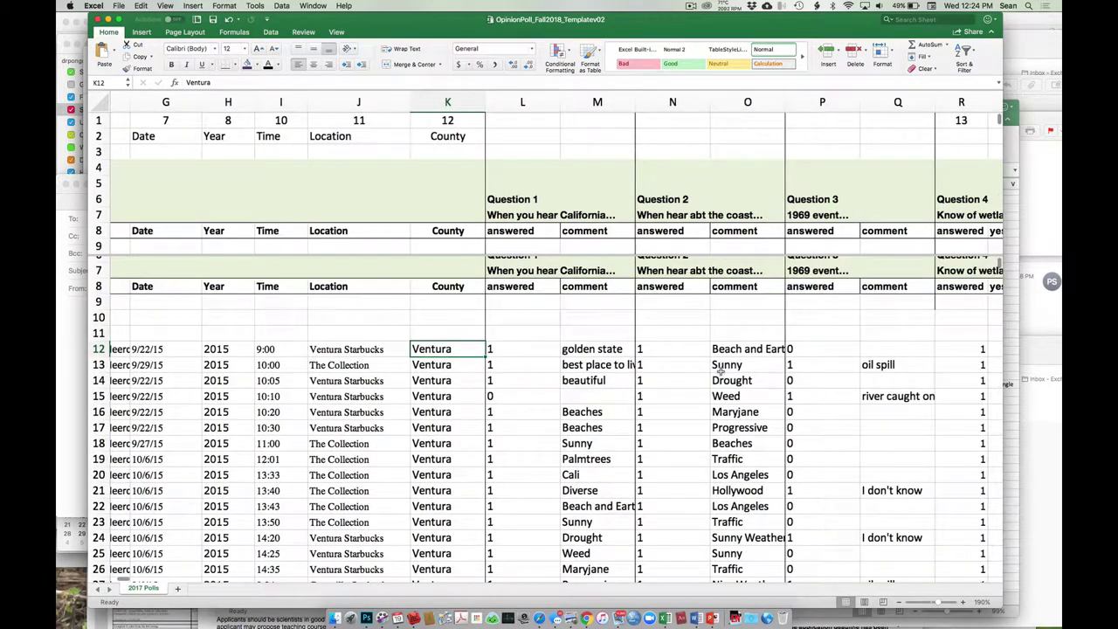
{"action": "scroll", "coordinate": [720, 372], "scroll_direction": "right", "scroll_amount": 1}
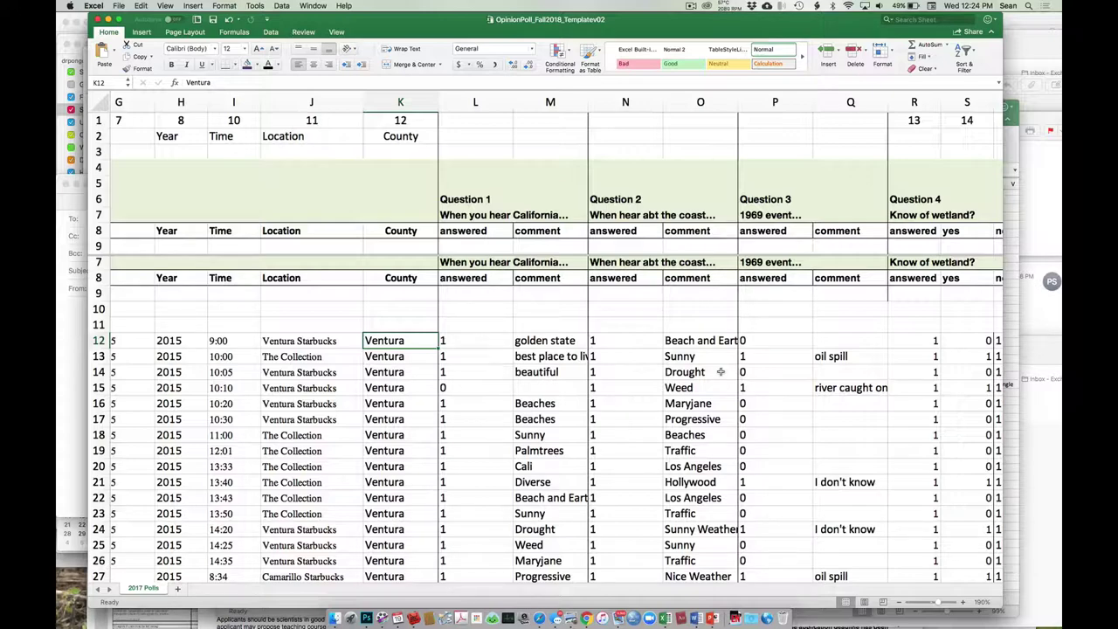
Step: Select the Rep 1 cell (B37) at the start of the first 2018 recorder's block
{"action": "scroll", "coordinate": [720, 371], "scroll_direction": "left", "scroll_amount": 10}
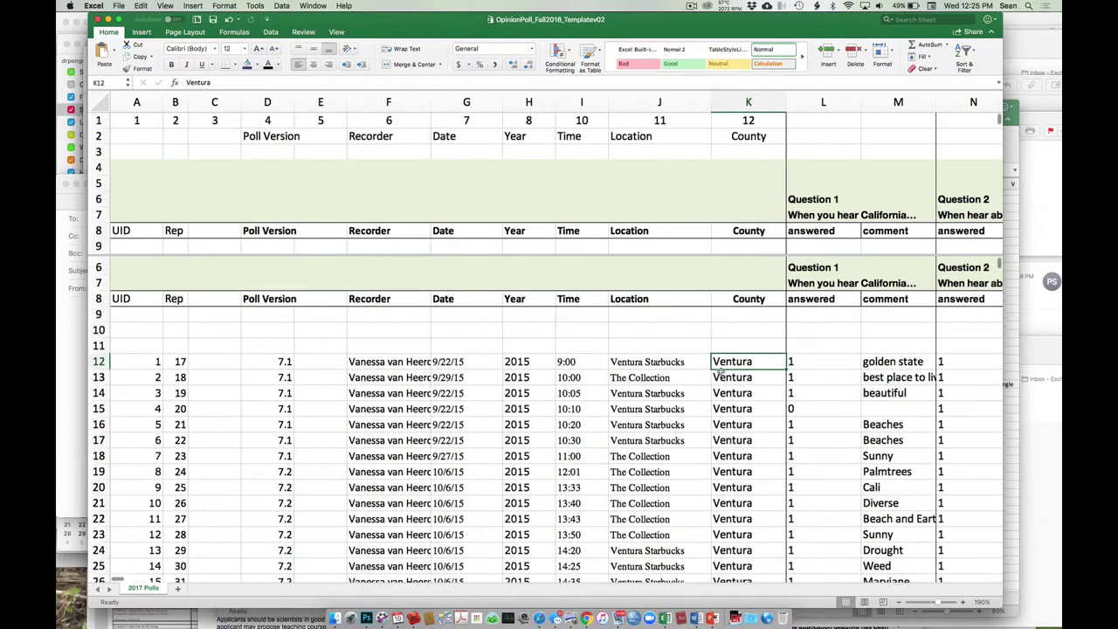
{"action": "scroll", "coordinate": [721, 370], "scroll_direction": "down", "scroll_amount": 15}
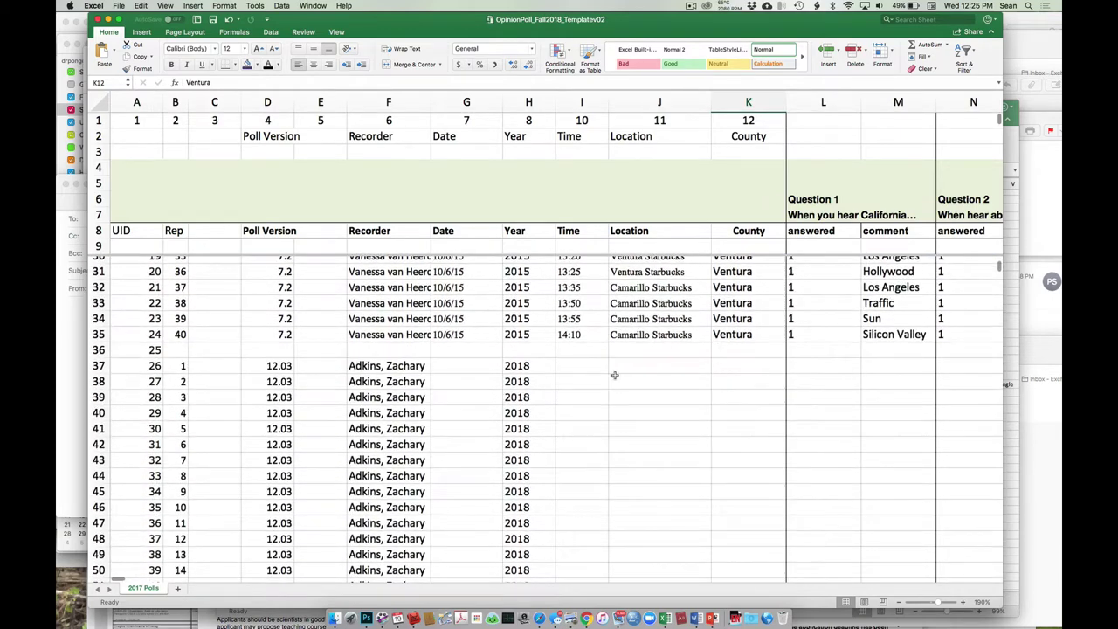
{"action": "left_click", "coordinate": [181, 367]}
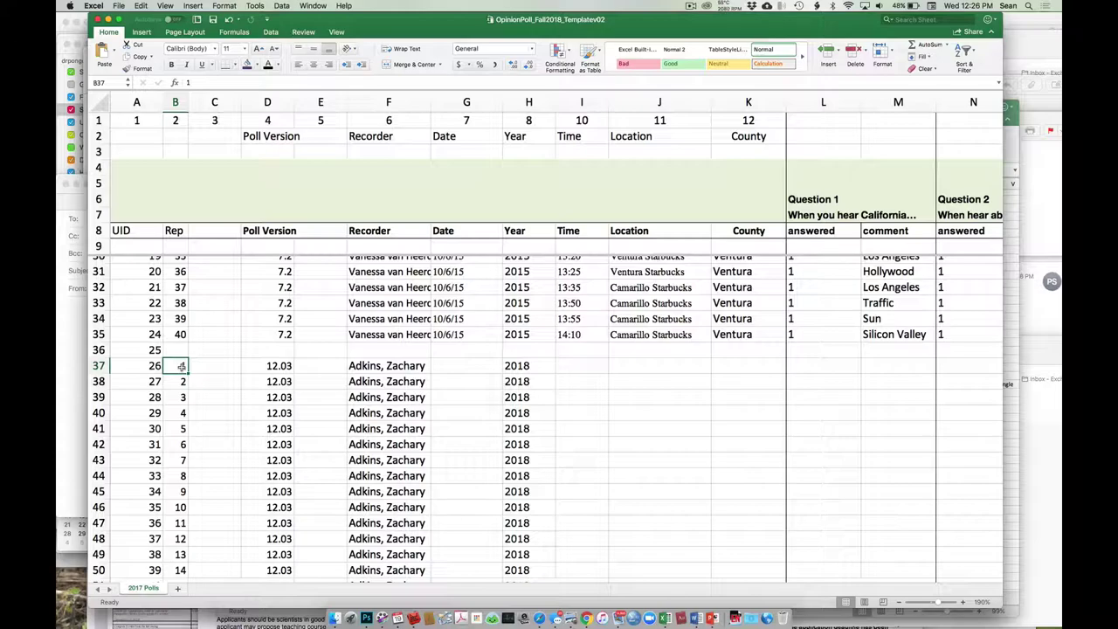
Step: Select the Question 1 heading in L7, and its comment column M and answered column L in turn
{"action": "scroll", "coordinate": [181, 366], "scroll_direction": "up", "scroll_amount": 6}
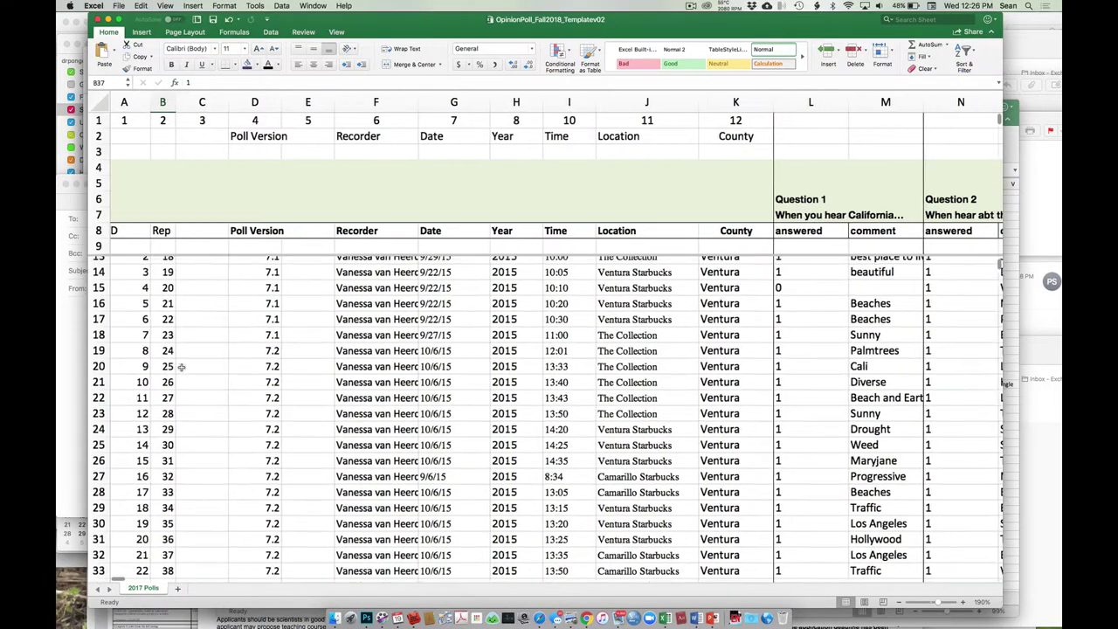
{"action": "scroll", "coordinate": [180, 367], "scroll_direction": "right", "scroll_amount": 10}
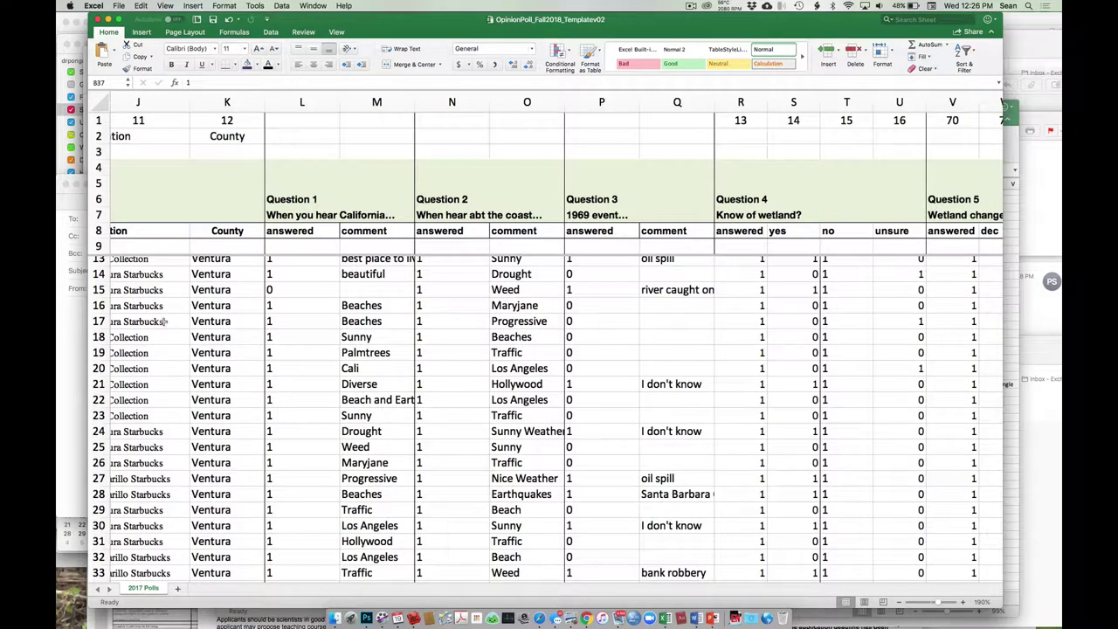
{"action": "left_click", "coordinate": [288, 217]}
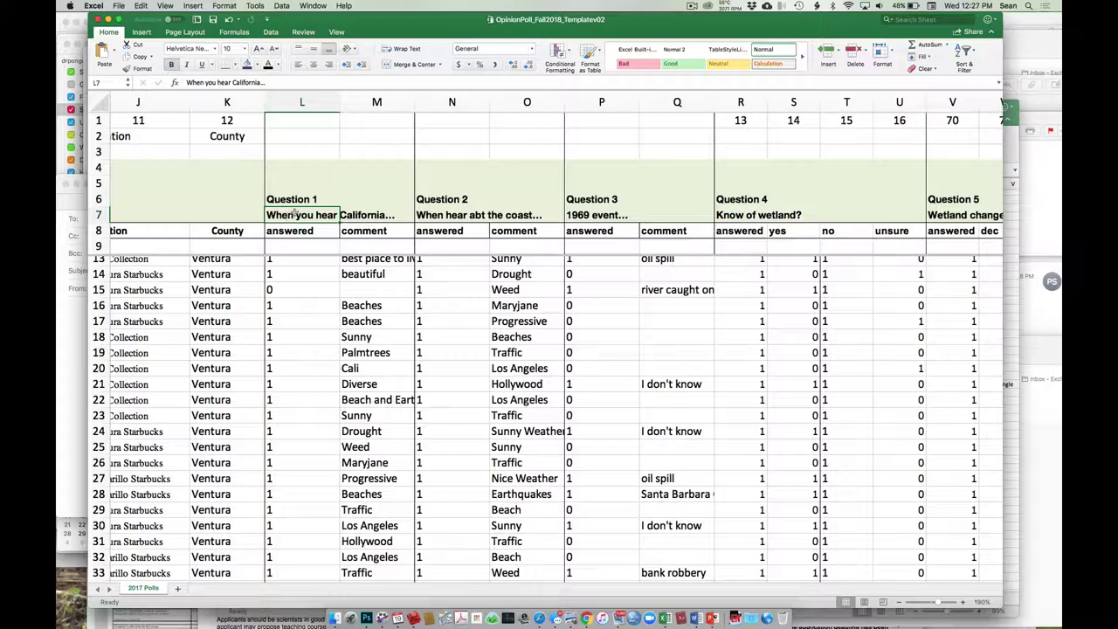
{"action": "left_click", "coordinate": [378, 103]}
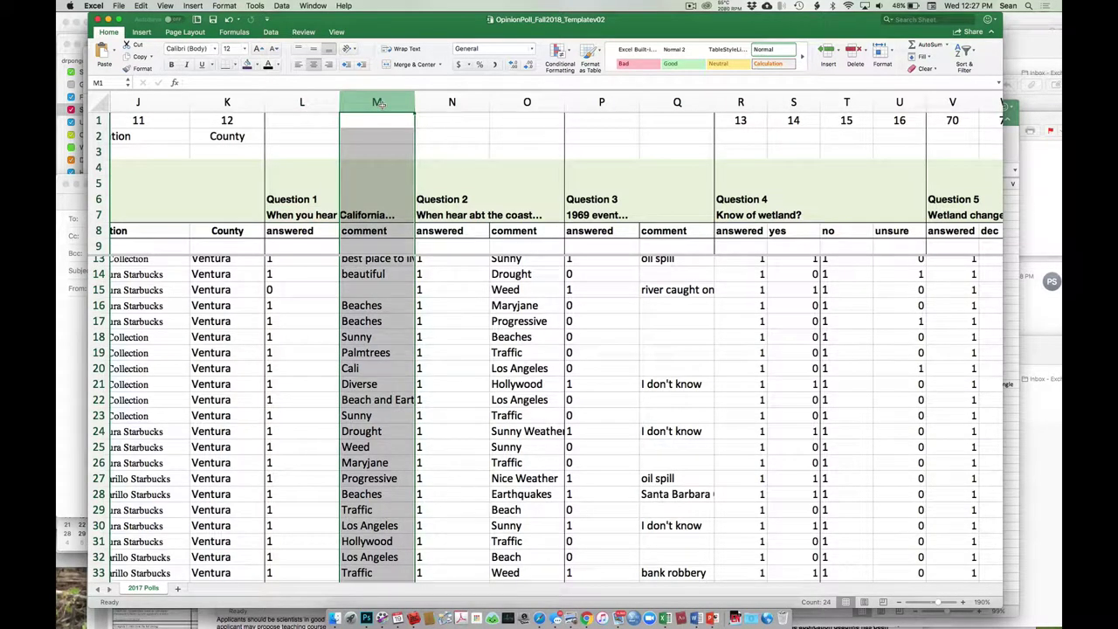
{"action": "left_click", "coordinate": [306, 103]}
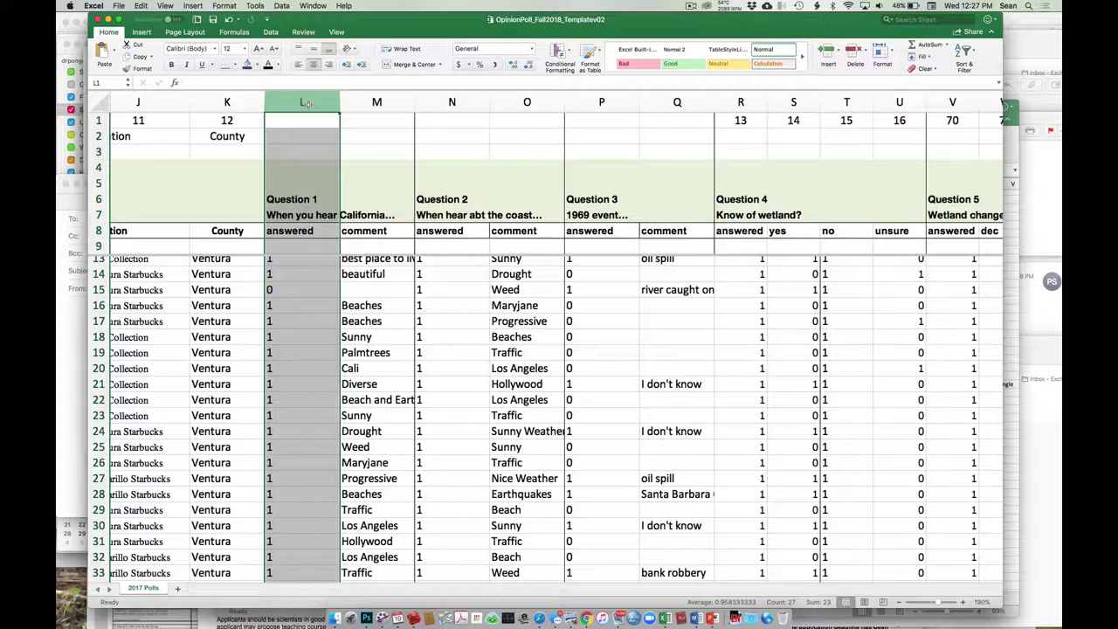
Step: Select the entire row 12 holding the first sample poll record
{"action": "scroll", "coordinate": [402, 293], "scroll_direction": "up", "scroll_amount": 2}
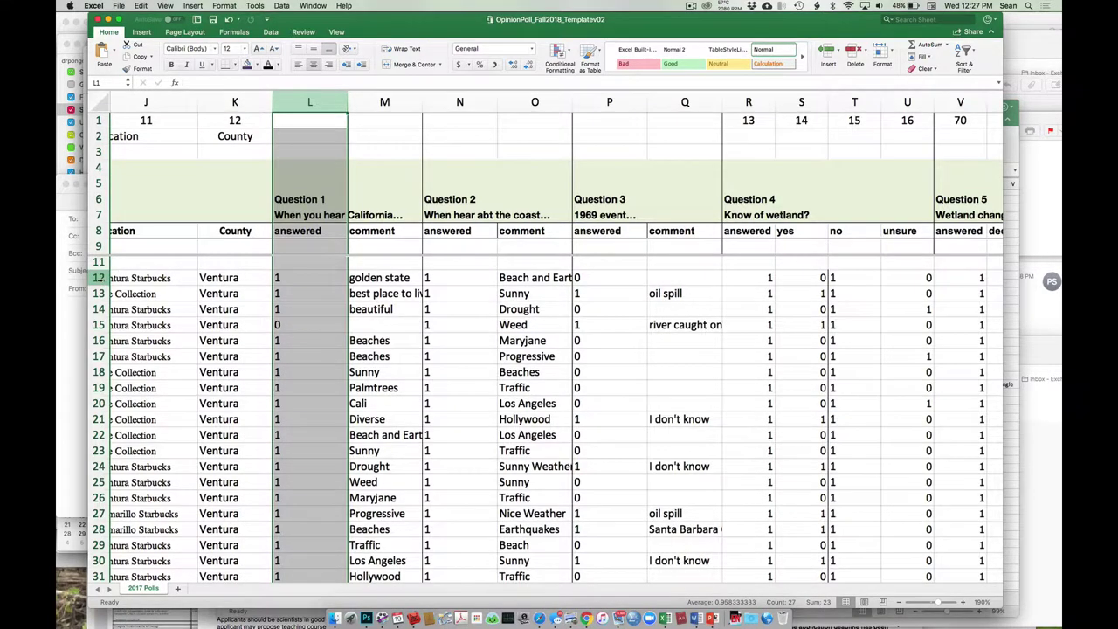
{"action": "left_click", "coordinate": [99, 278]}
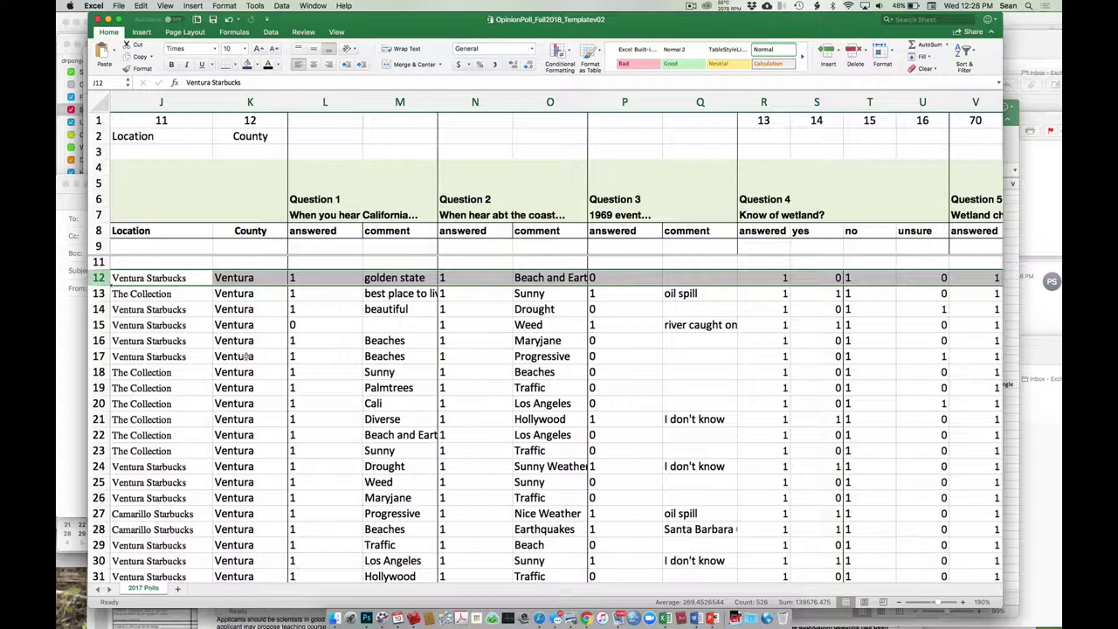
Step: Step through the Question 1 answered and comment cells in row 15, and the Question 2 cells in row 12
{"action": "left_click", "coordinate": [320, 324]}
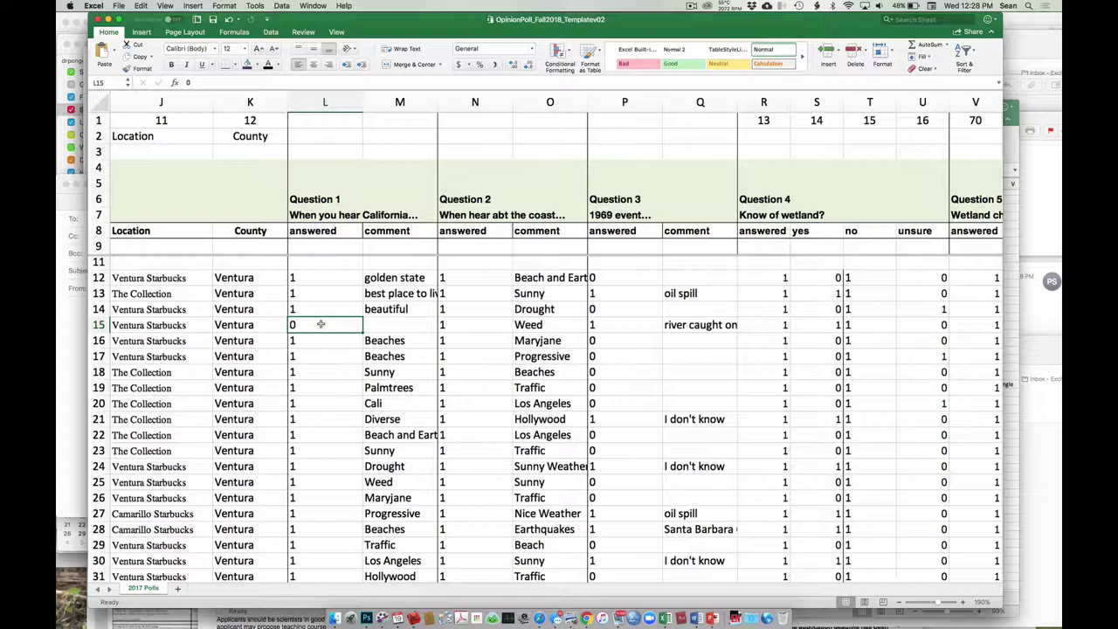
{"action": "key", "text": "Right"}
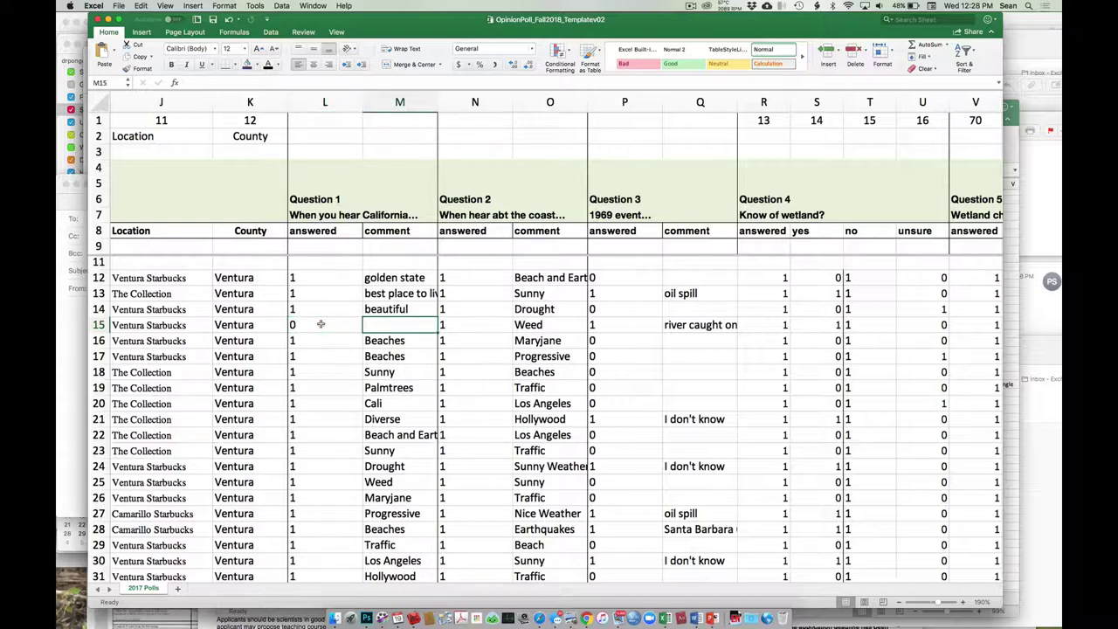
{"action": "left_click", "coordinate": [481, 278]}
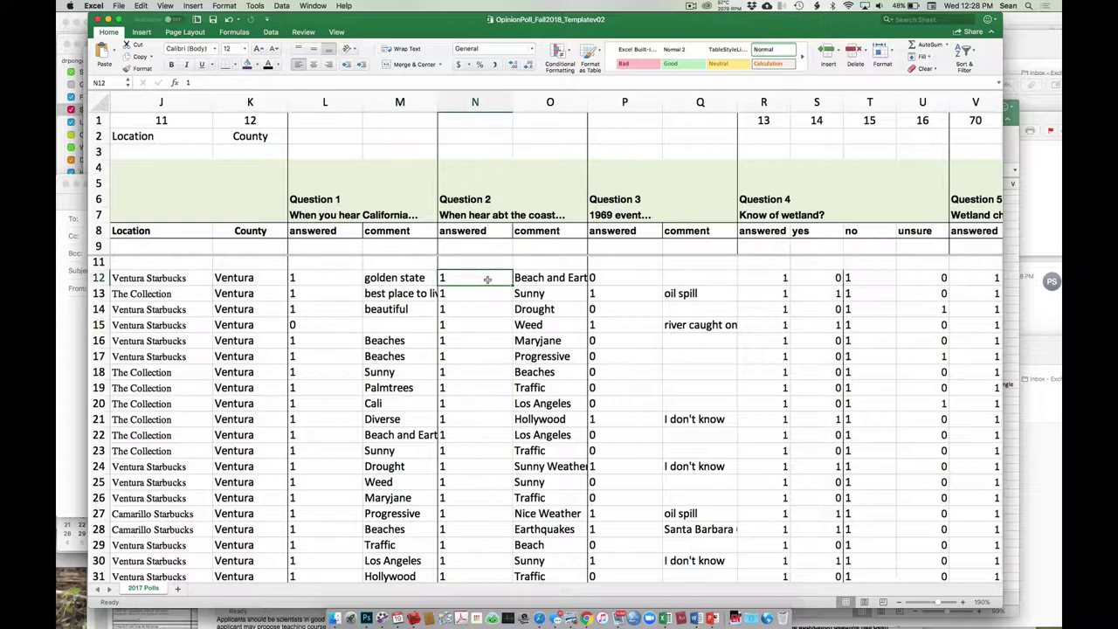
{"action": "key", "text": "Right"}
{"action": "key", "text": "Left"}
{"action": "key", "text": "Left"}
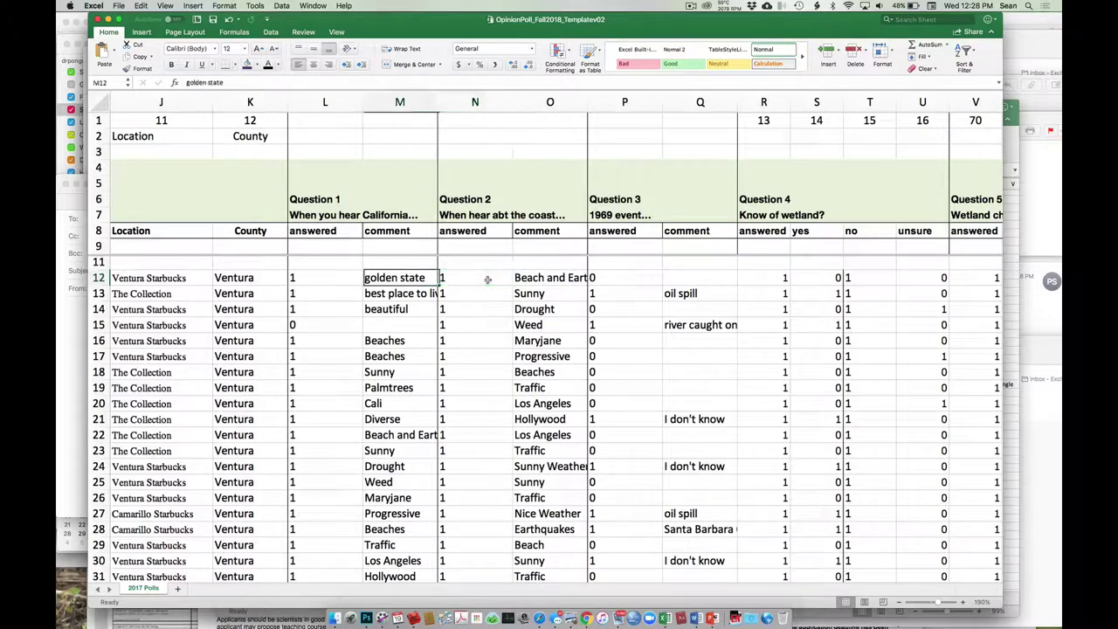
Step: Select the Question 1 answered and comment cells of the row 15 record together (L15:M15)
{"action": "key", "text": "Down"}
{"action": "key", "text": "Down"}
{"action": "key", "text": "Down"}
{"action": "key", "text": "Left"}
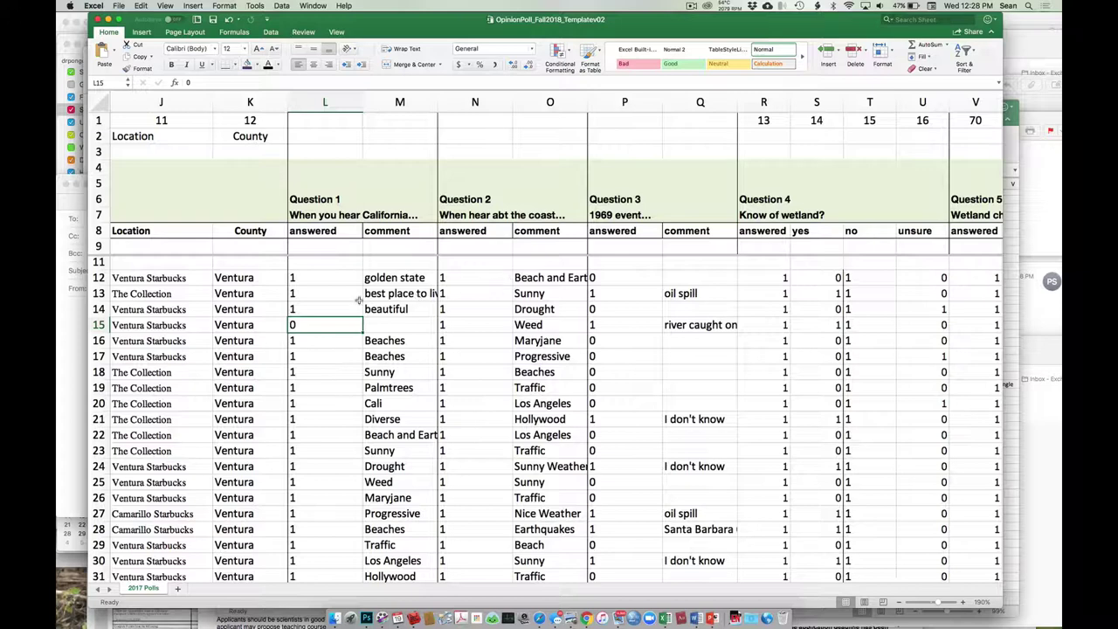
{"action": "left_click_drag", "start_coordinate": [327, 326], "coordinate": [374, 323]}
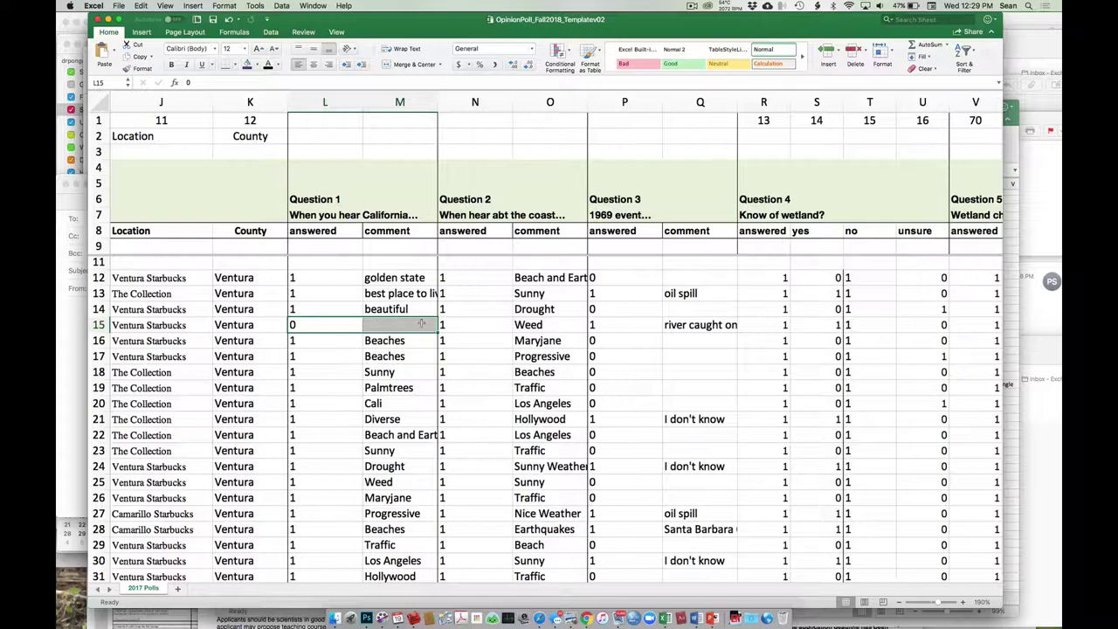
Step: Select the Question 4 cells R12:U13, and step through the answered, yes and no cells of row 12
{"action": "scroll", "coordinate": [471, 344], "scroll_direction": "right", "scroll_amount": 3}
{"action": "scroll", "coordinate": [481, 317], "scroll_direction": "up", "scroll_amount": 1}
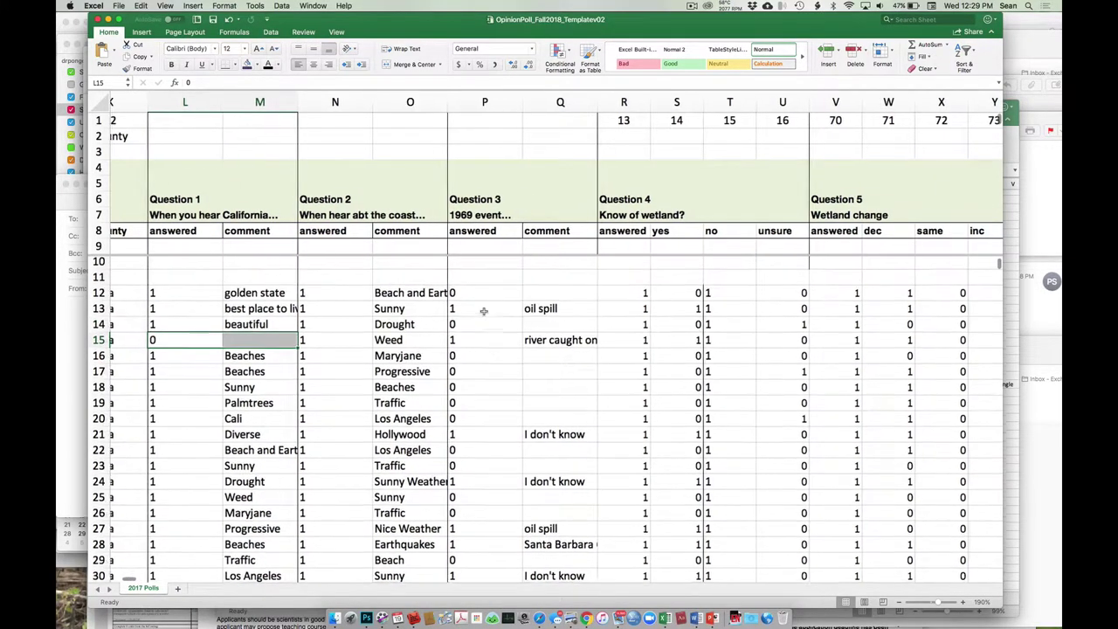
{"action": "scroll", "coordinate": [481, 315], "scroll_direction": "right", "scroll_amount": 3}
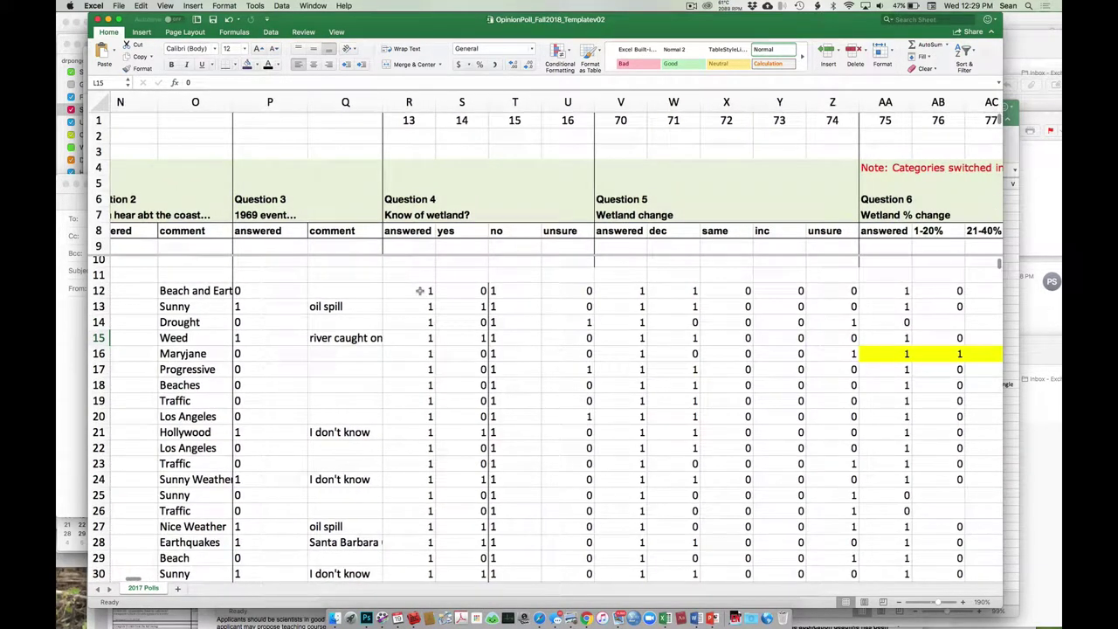
{"action": "left_click_drag", "start_coordinate": [419, 291], "coordinate": [550, 302]}
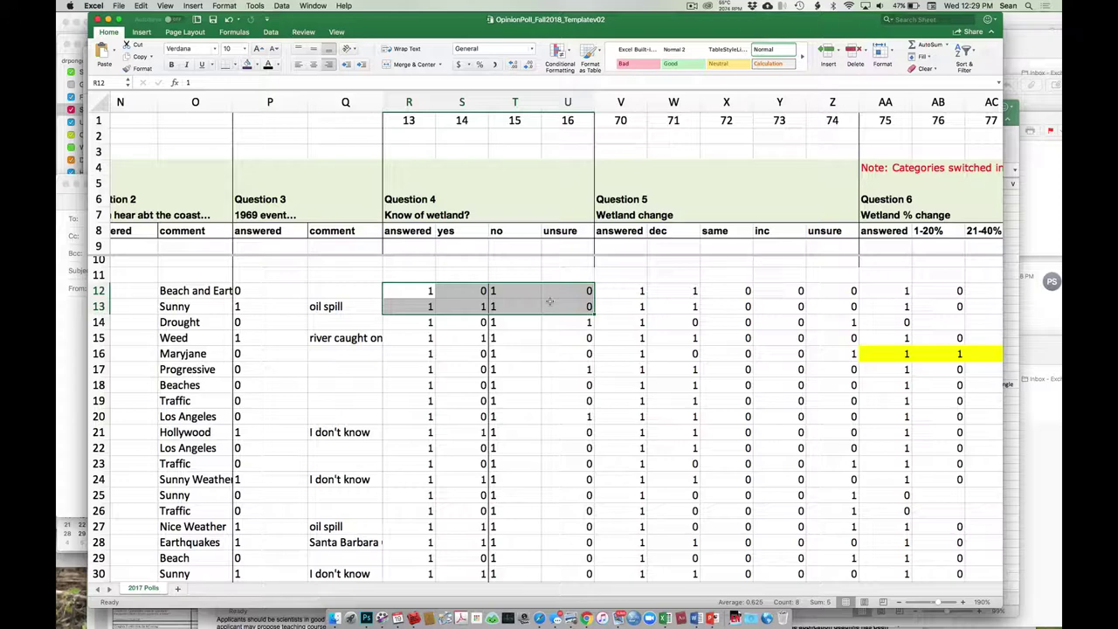
{"action": "left_click_drag", "start_coordinate": [549, 301], "coordinate": [427, 290]}
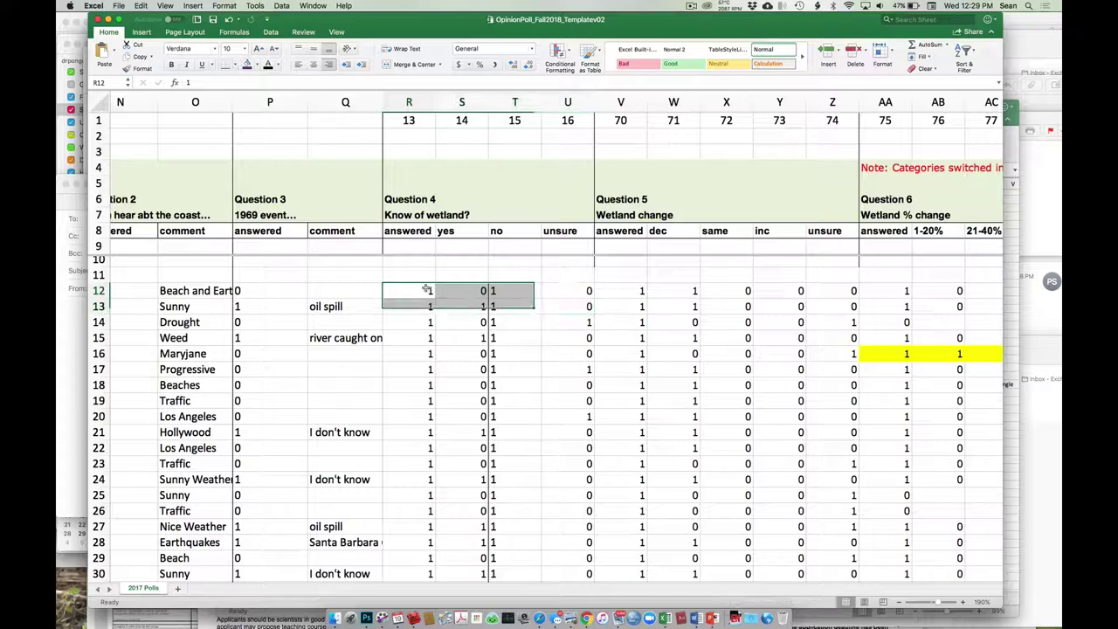
{"action": "left_click", "coordinate": [427, 290]}
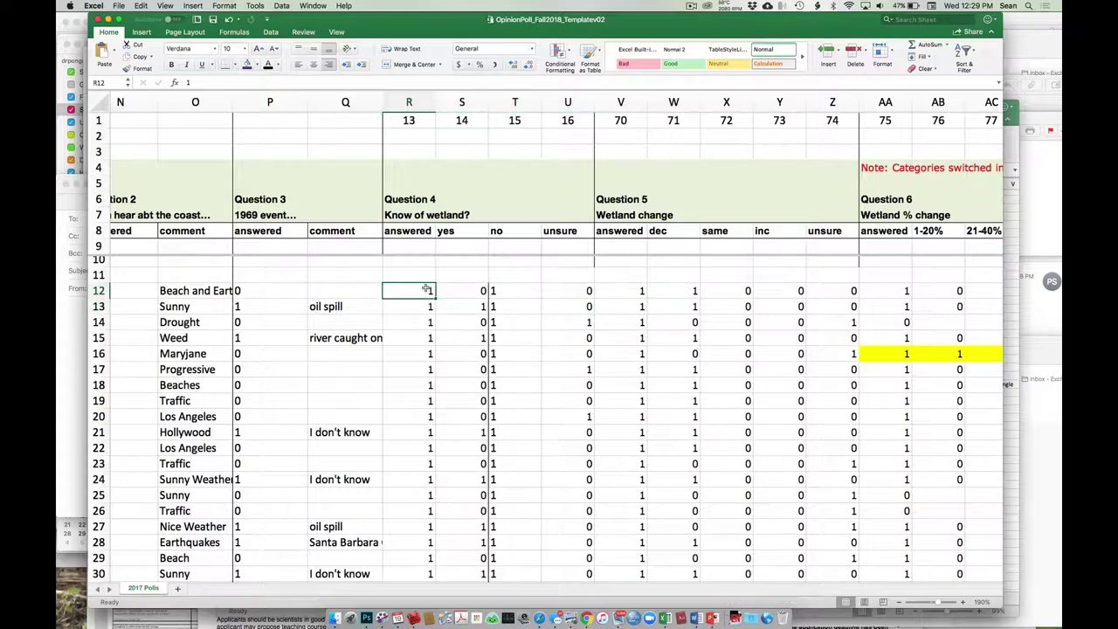
{"action": "key", "text": "Right"}
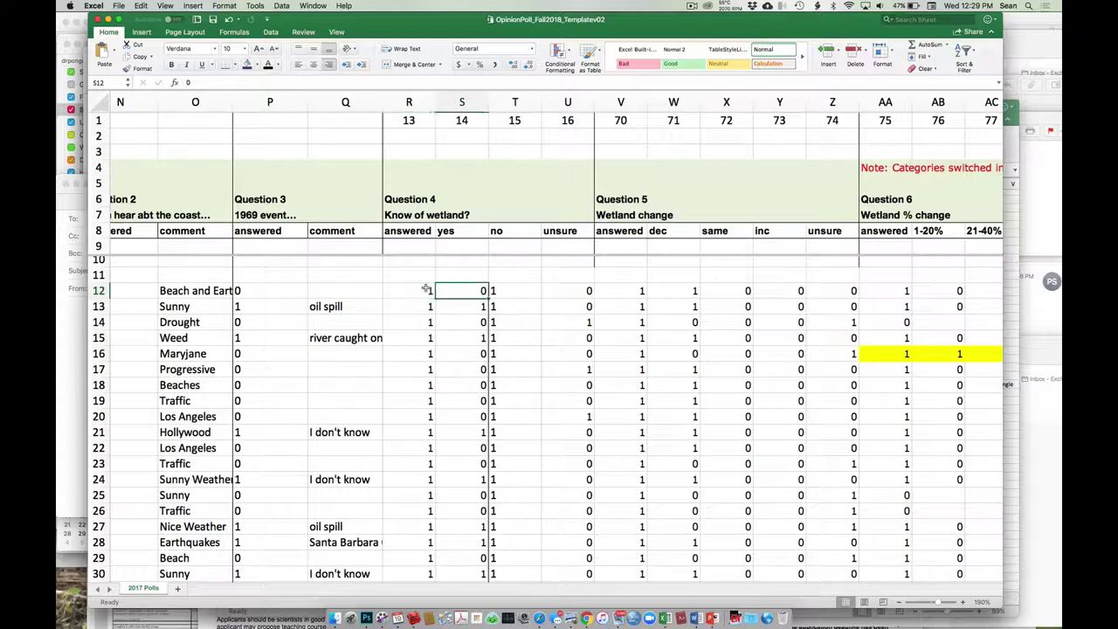
{"action": "key", "text": "Right"}
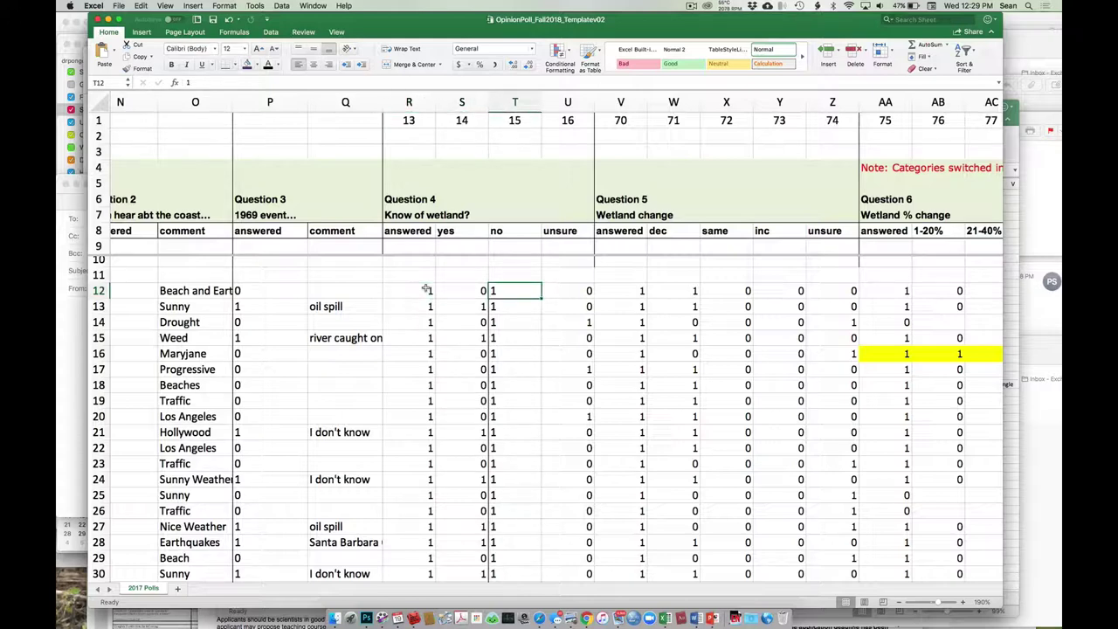
Step: Select the entire row 12 record and review its Question 5 and Question 6 columns
{"action": "left_click", "coordinate": [100, 291]}
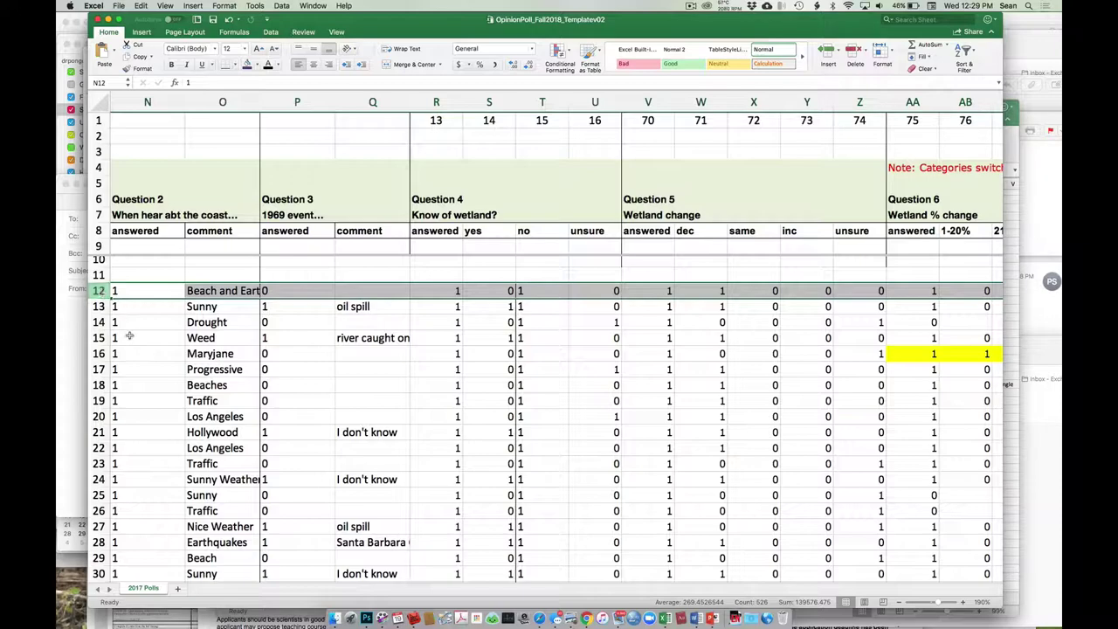
{"action": "scroll", "coordinate": [444, 466], "scroll_direction": "right", "scroll_amount": 1}
{"action": "scroll", "coordinate": [445, 463], "scroll_direction": "right", "scroll_amount": 2}
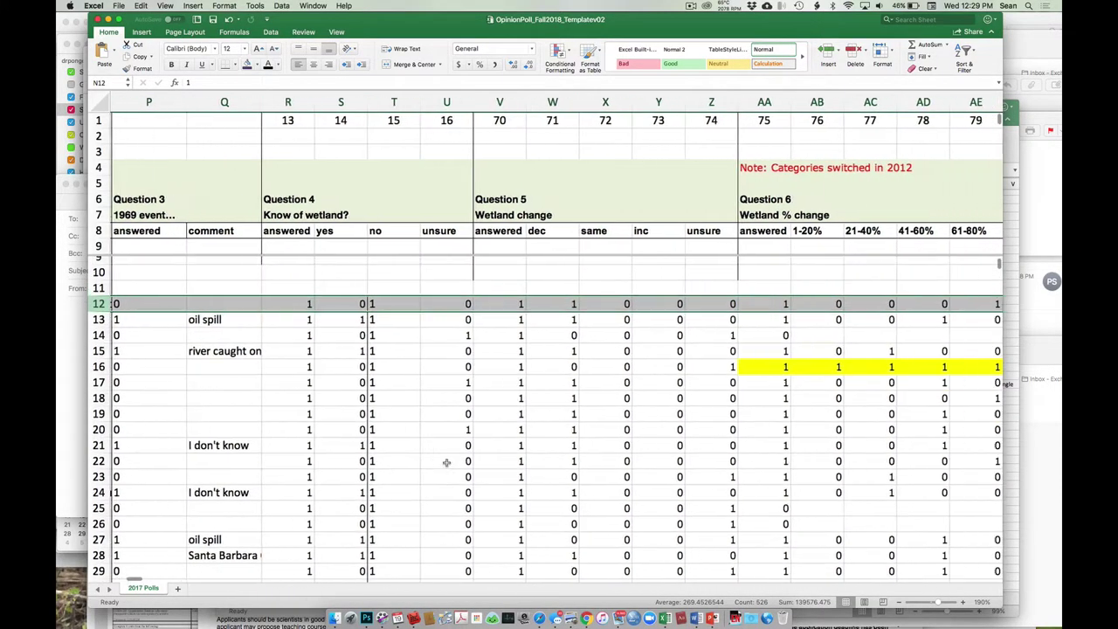
{"action": "scroll", "coordinate": [445, 462], "scroll_direction": "right", "scroll_amount": 4}
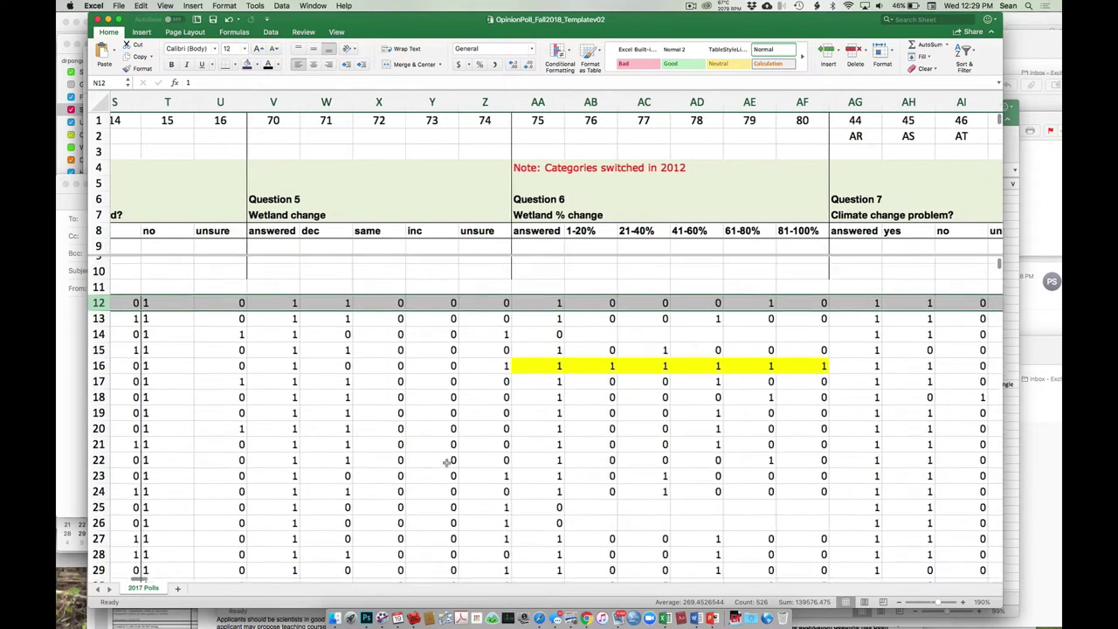
{"action": "scroll", "coordinate": [446, 462], "scroll_direction": "right", "scroll_amount": 2}
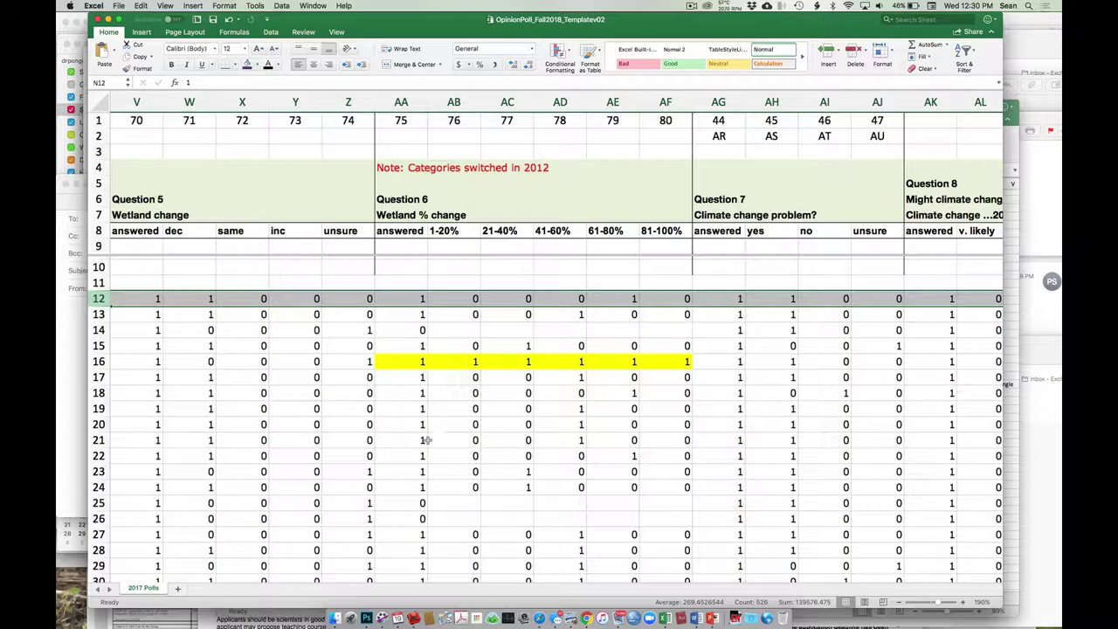
Step: Select row 16's Question 5 cells (V16:Z16), and its yellow Question 6 cells (AA16:AF16)
{"action": "left_click", "coordinate": [405, 364]}
{"action": "left_click_drag", "start_coordinate": [405, 364], "coordinate": [441, 364]}
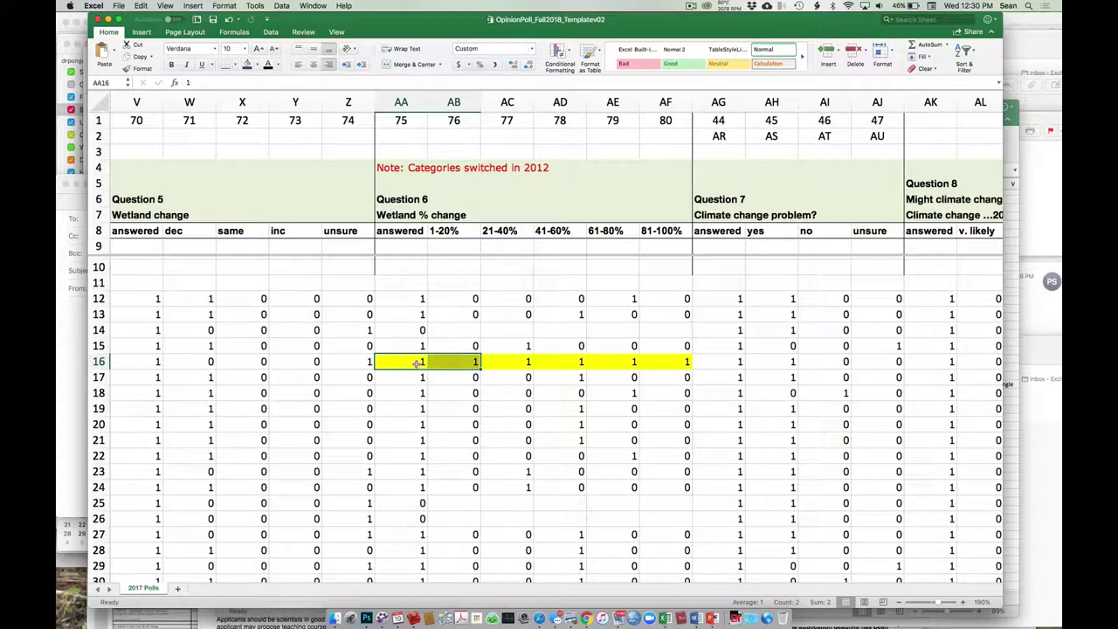
{"action": "left_click_drag", "start_coordinate": [366, 365], "coordinate": [158, 362]}
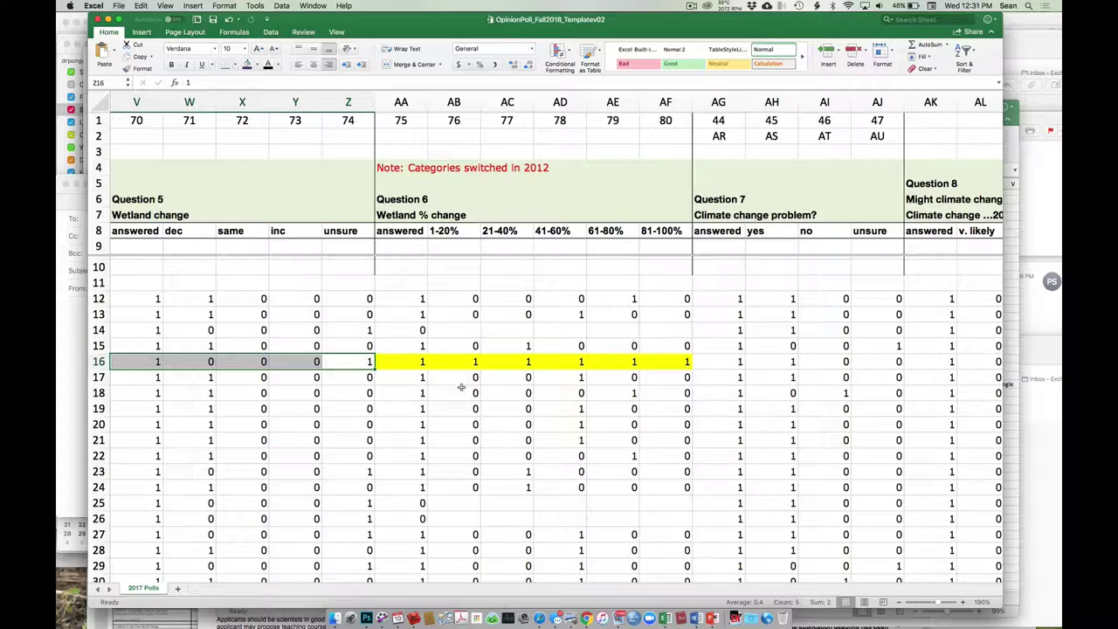
{"action": "left_click_drag", "start_coordinate": [413, 362], "coordinate": [643, 364]}
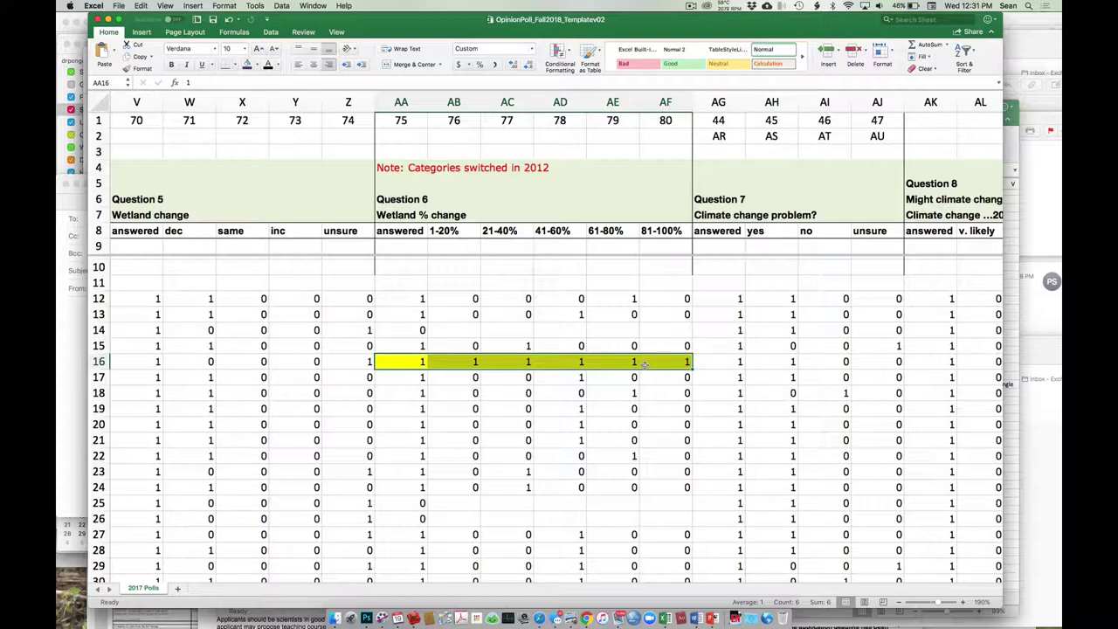
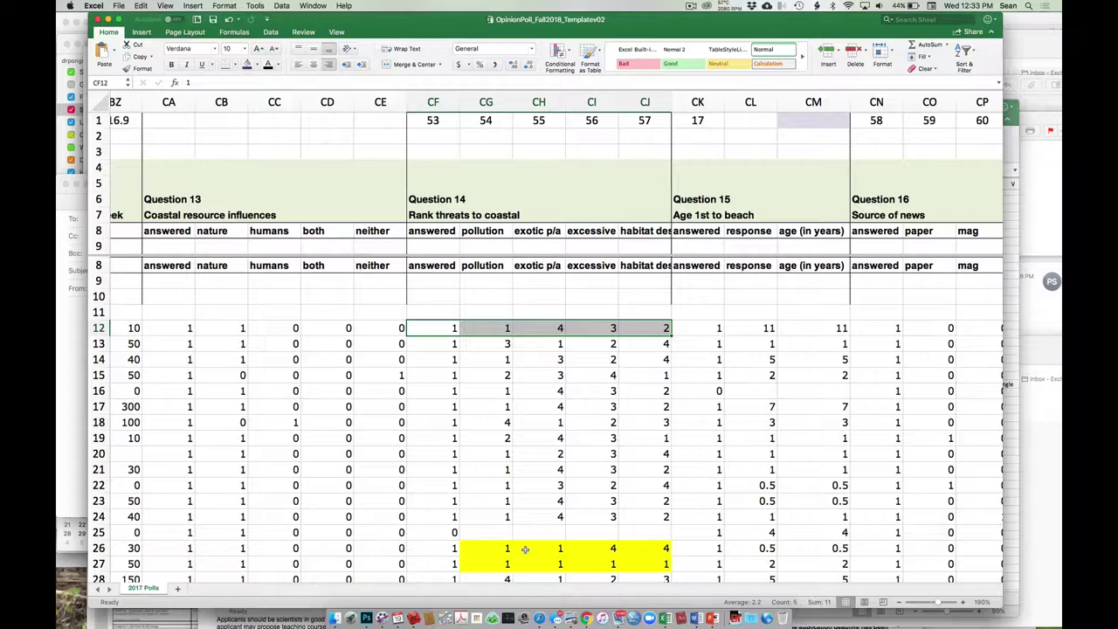
Step: Select the Question 15 answered, response and age cells of rows 12 to 18 (CK12:CM18), and review the records below
{"action": "scroll", "coordinate": [525, 549], "scroll_direction": "right", "scroll_amount": 10}
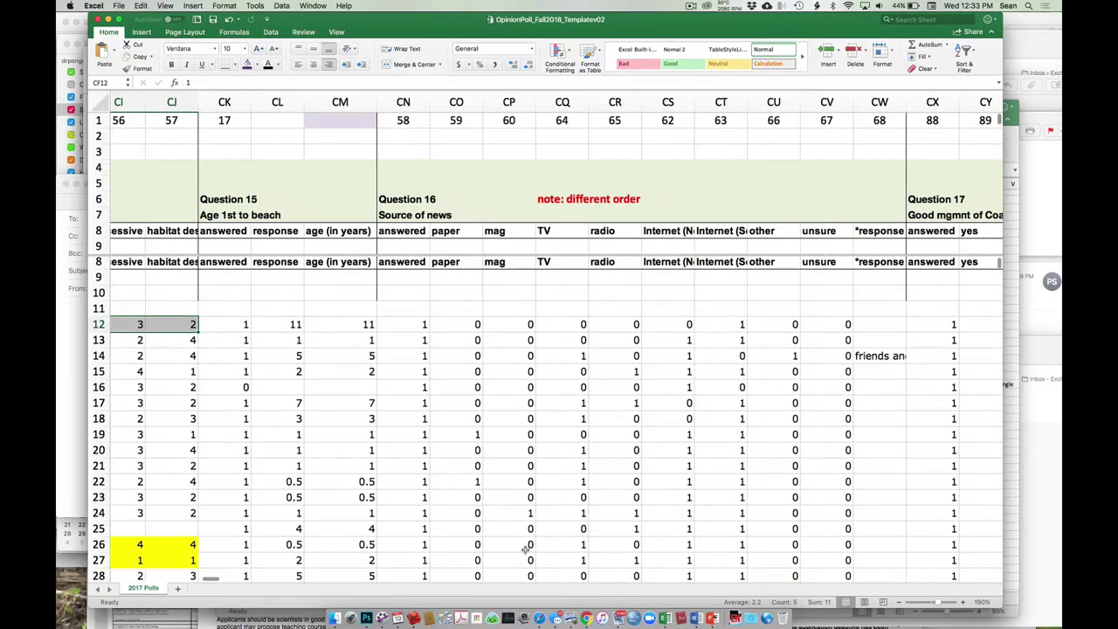
{"action": "scroll", "coordinate": [330, 366], "scroll_direction": "left", "scroll_amount": 4}
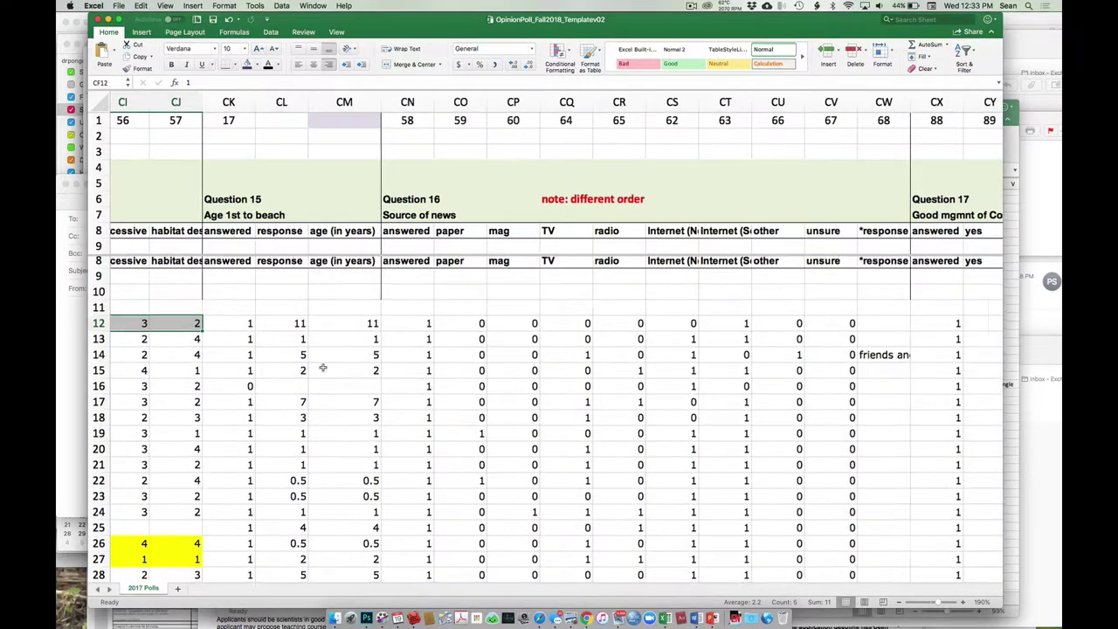
{"action": "scroll", "coordinate": [323, 367], "scroll_direction": "up", "scroll_amount": 2}
{"action": "left_click_drag", "start_coordinate": [437, 359], "coordinate": [566, 447]}
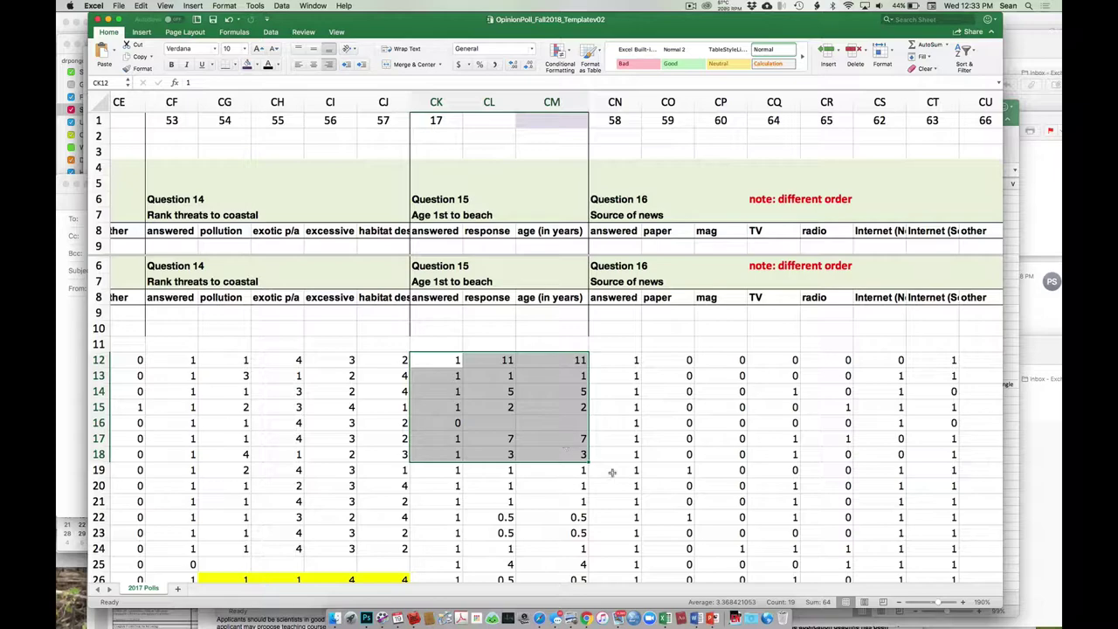
{"action": "scroll", "coordinate": [568, 450], "scroll_direction": "down", "scroll_amount": 6}
{"action": "scroll", "coordinate": [568, 449], "scroll_direction": "up", "scroll_amount": 4}
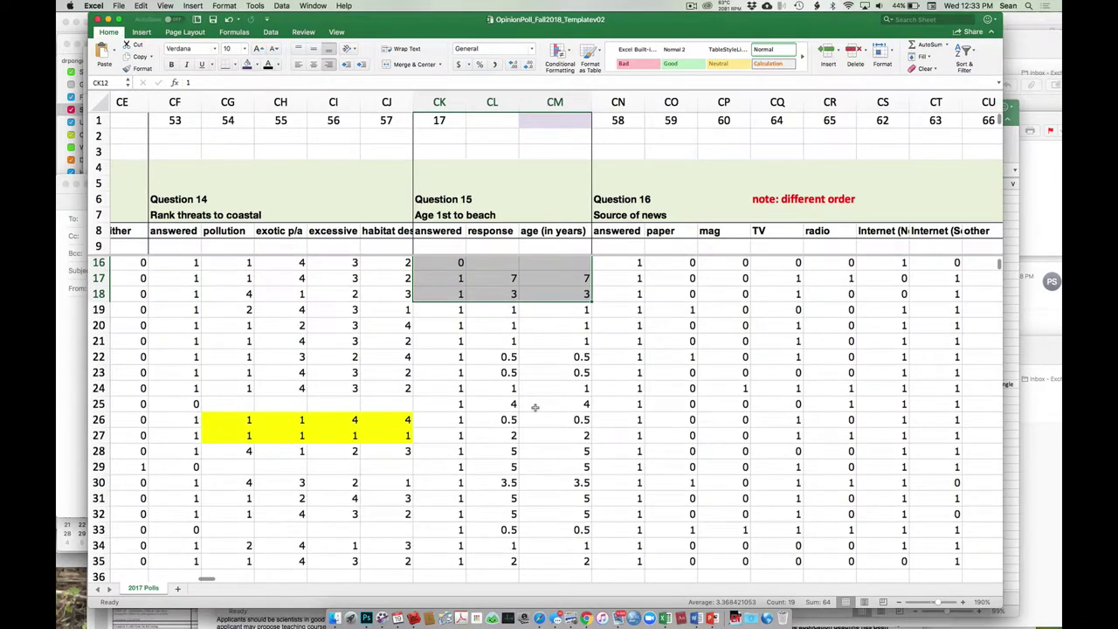
{"action": "scroll", "coordinate": [535, 407], "scroll_direction": "up", "scroll_amount": 4}
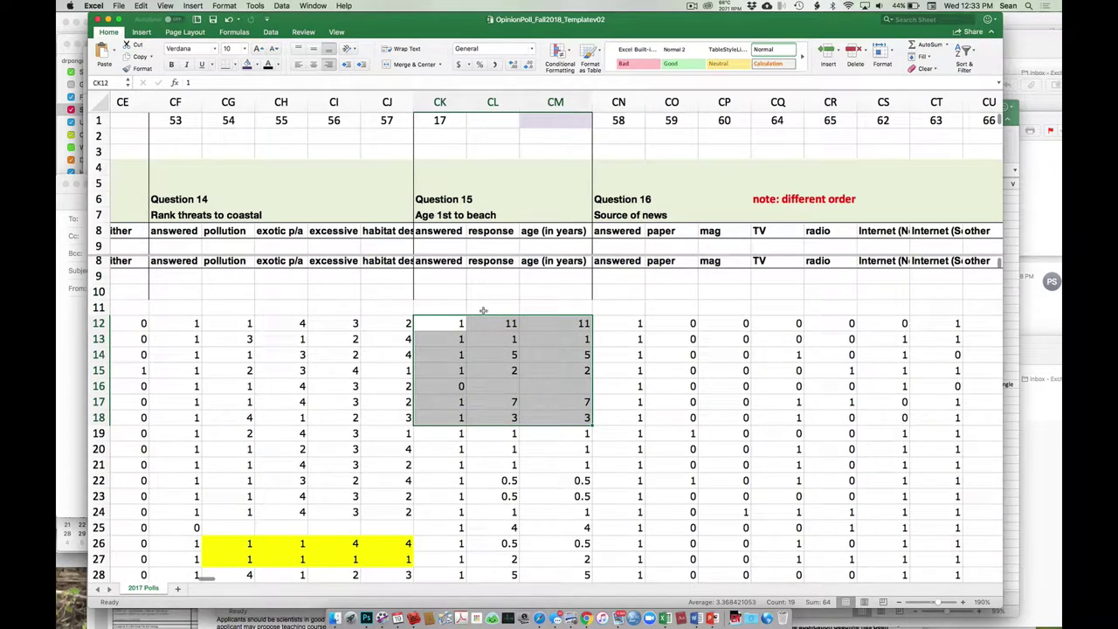
Step: Select the Question 15 response cells CL12:CL27, and the age (in years) cells CM12:CM24
{"action": "left_click_drag", "start_coordinate": [487, 318], "coordinate": [478, 559]}
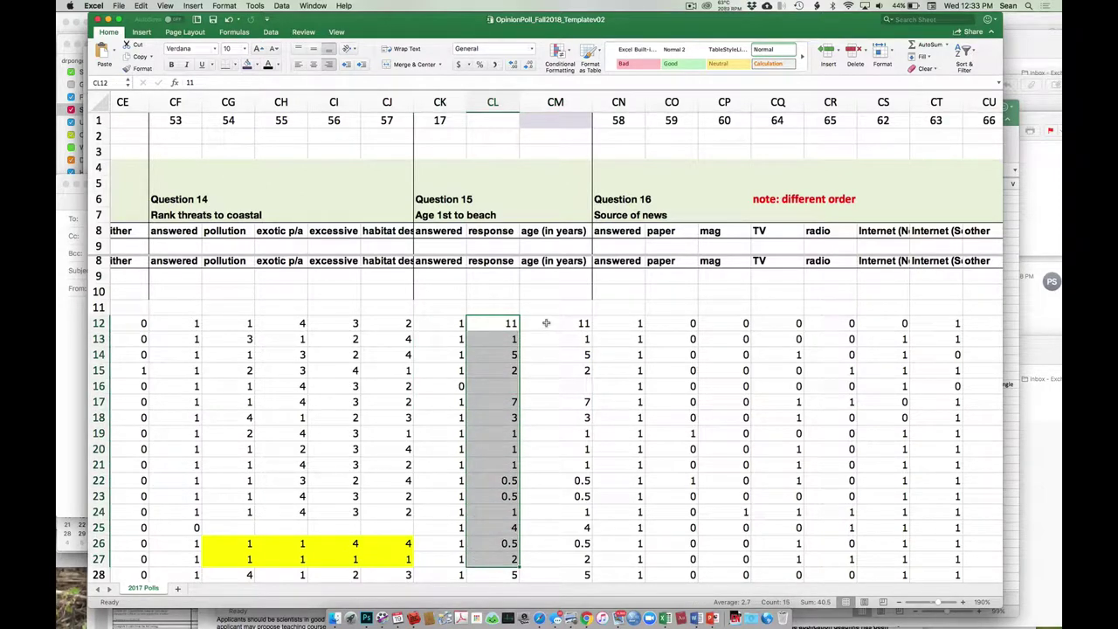
{"action": "left_click_drag", "start_coordinate": [547, 325], "coordinate": [539, 518]}
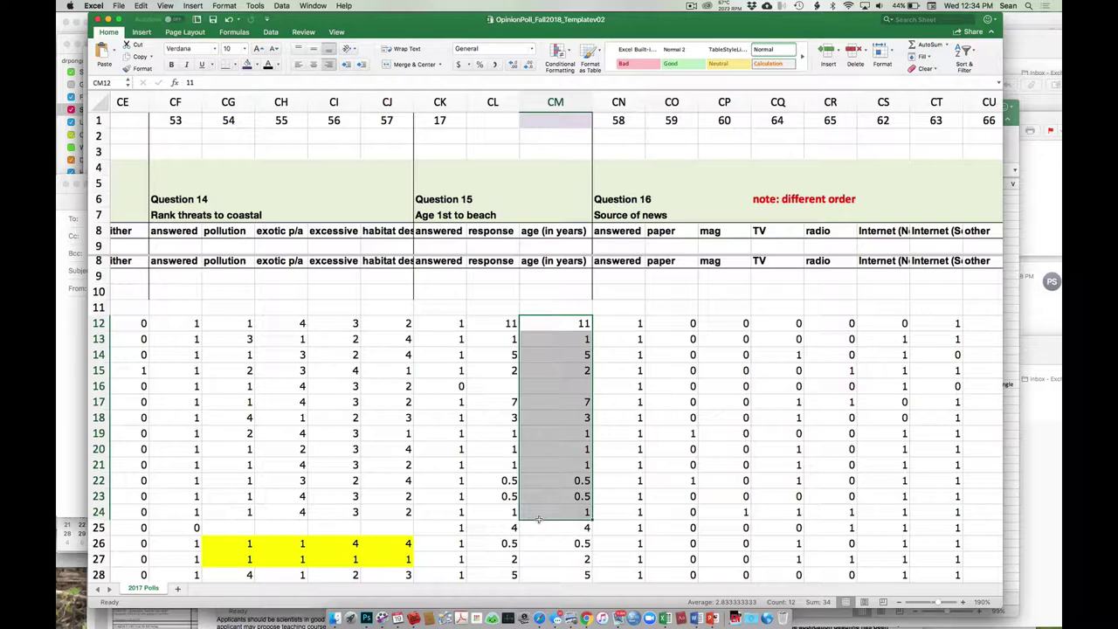
Step: Select the Question 15 response cells of rows 12 to 23 (CL12:CL23)
{"action": "scroll", "coordinate": [539, 519], "scroll_direction": "right", "scroll_amount": 5}
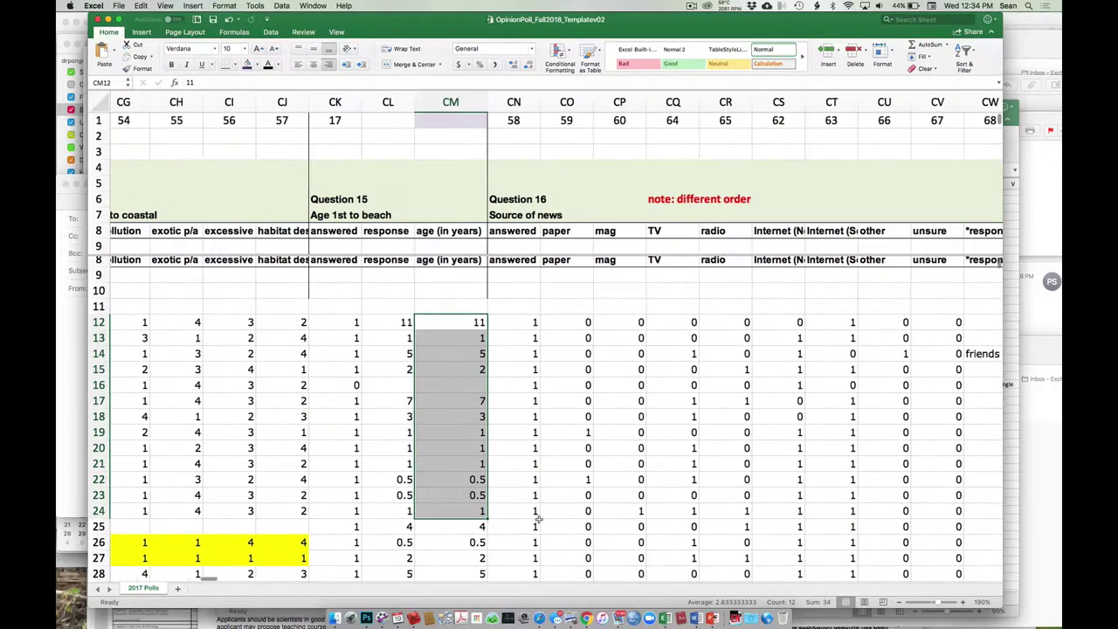
{"action": "scroll", "coordinate": [539, 519], "scroll_direction": "left", "scroll_amount": 2}
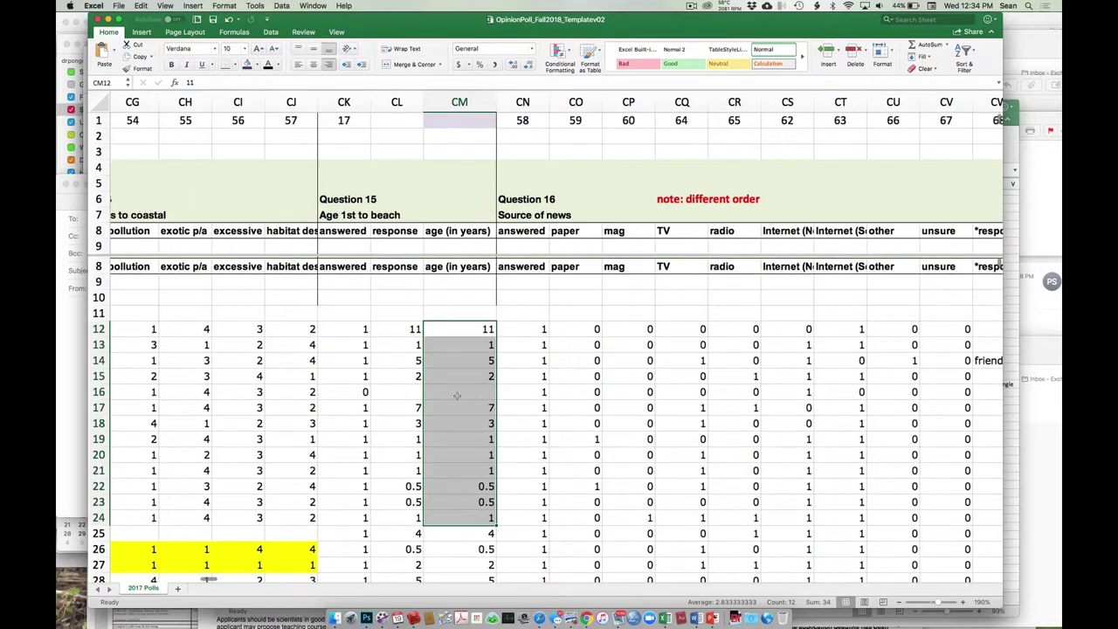
{"action": "left_click", "coordinate": [400, 333]}
{"action": "left_click_drag", "start_coordinate": [400, 333], "coordinate": [397, 498]}
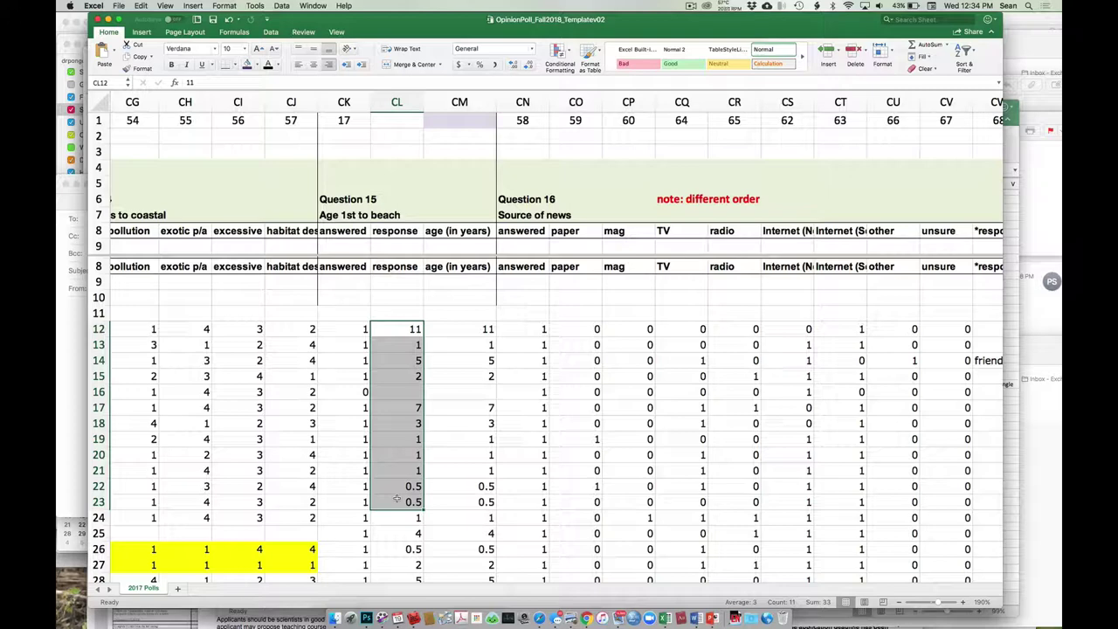
Step: Select the Question 16 news source cells in row 12 (CN12:CS12), and in row 13 (CN13:CV13)
{"action": "scroll", "coordinate": [397, 499], "scroll_direction": "right", "scroll_amount": 5}
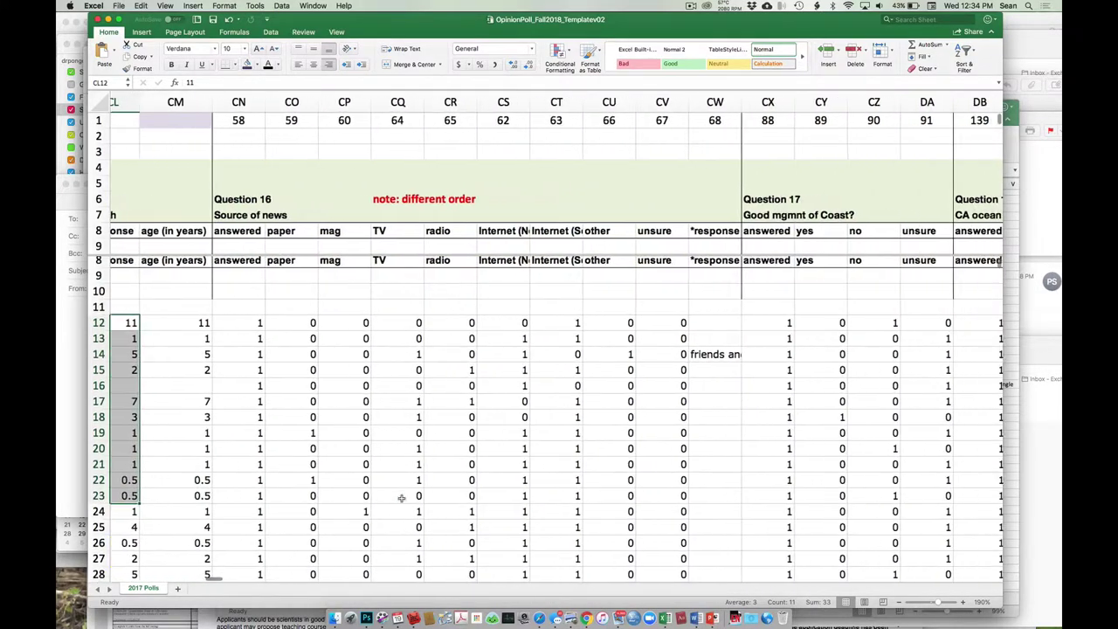
{"action": "scroll", "coordinate": [361, 481], "scroll_direction": "left", "scroll_amount": 2}
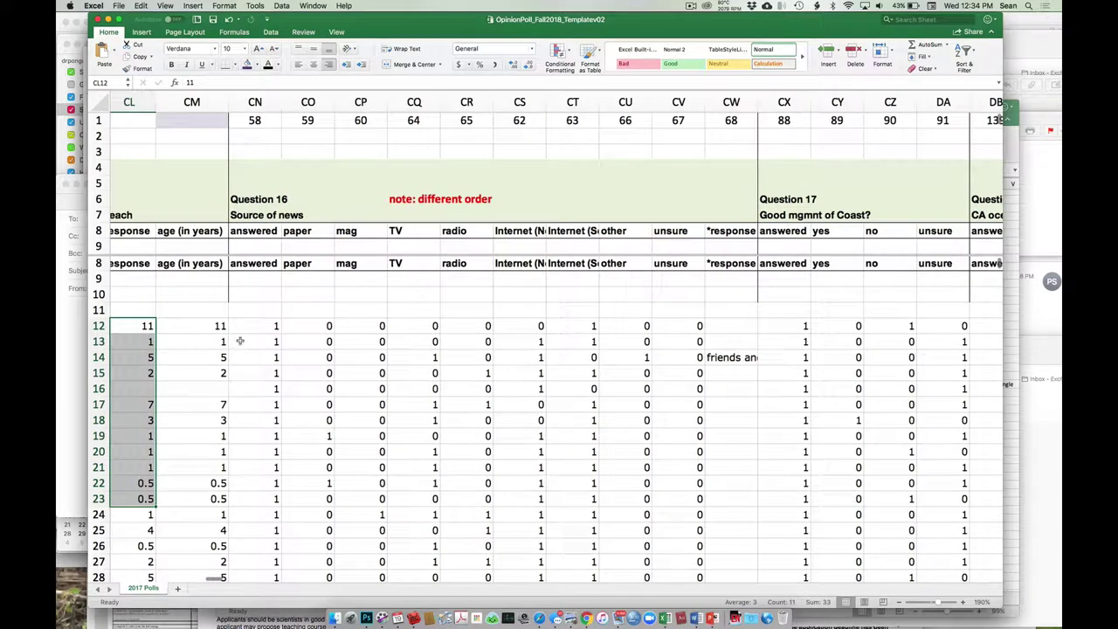
{"action": "left_click_drag", "start_coordinate": [249, 330], "coordinate": [541, 327]}
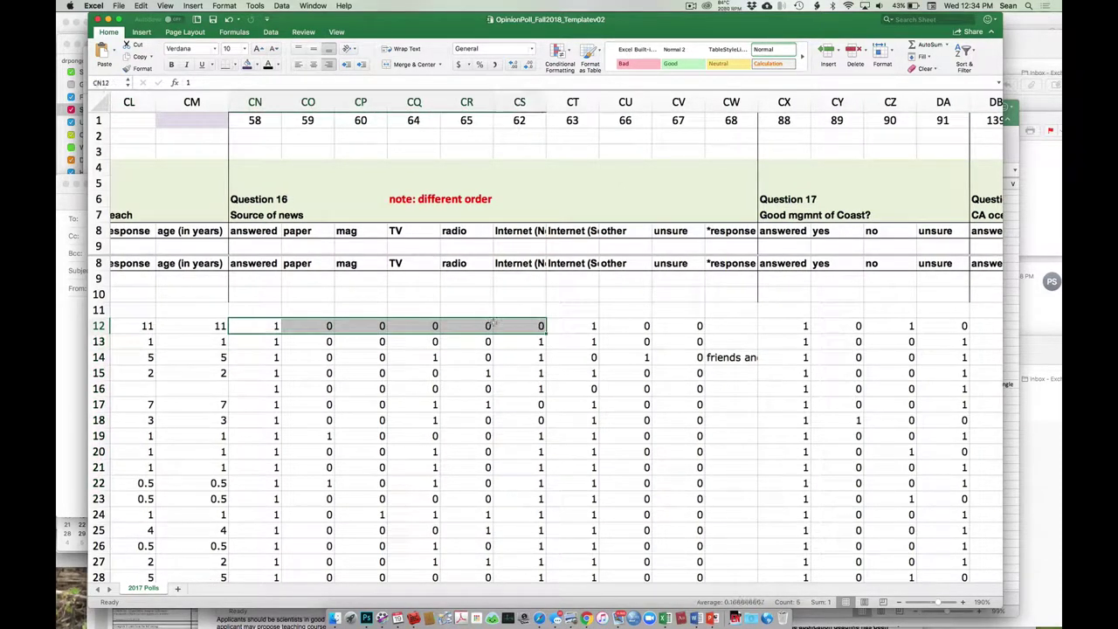
{"action": "left_click_drag", "start_coordinate": [267, 345], "coordinate": [671, 343]}
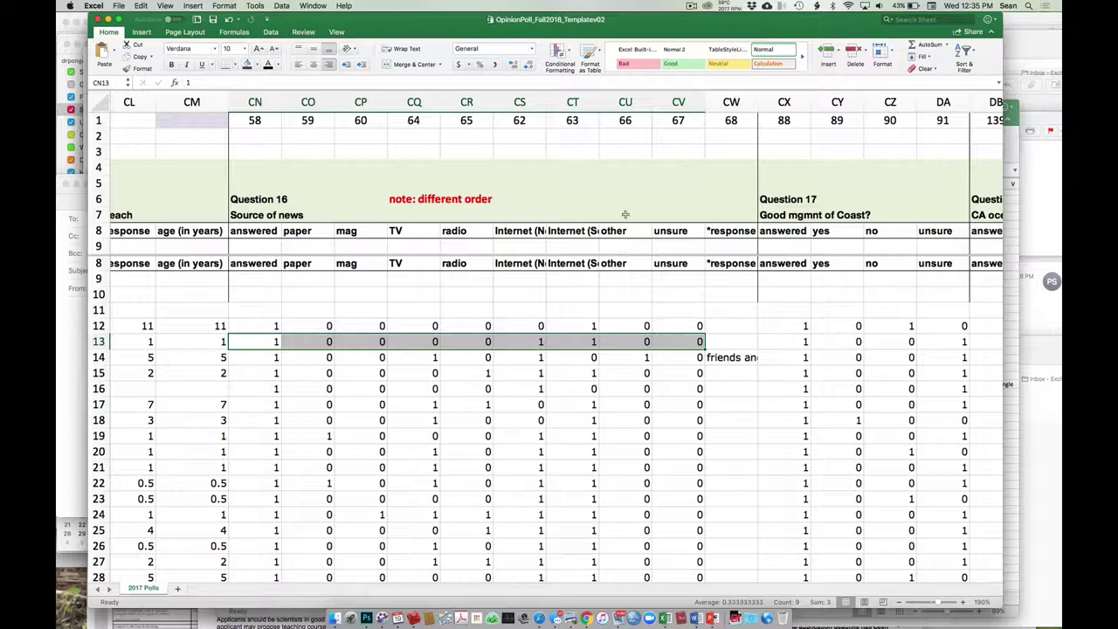
Step: Select the Question 16 other column (CU), and the written response cell CW14 that goes with row 14's other answer
{"action": "left_click", "coordinate": [627, 102]}
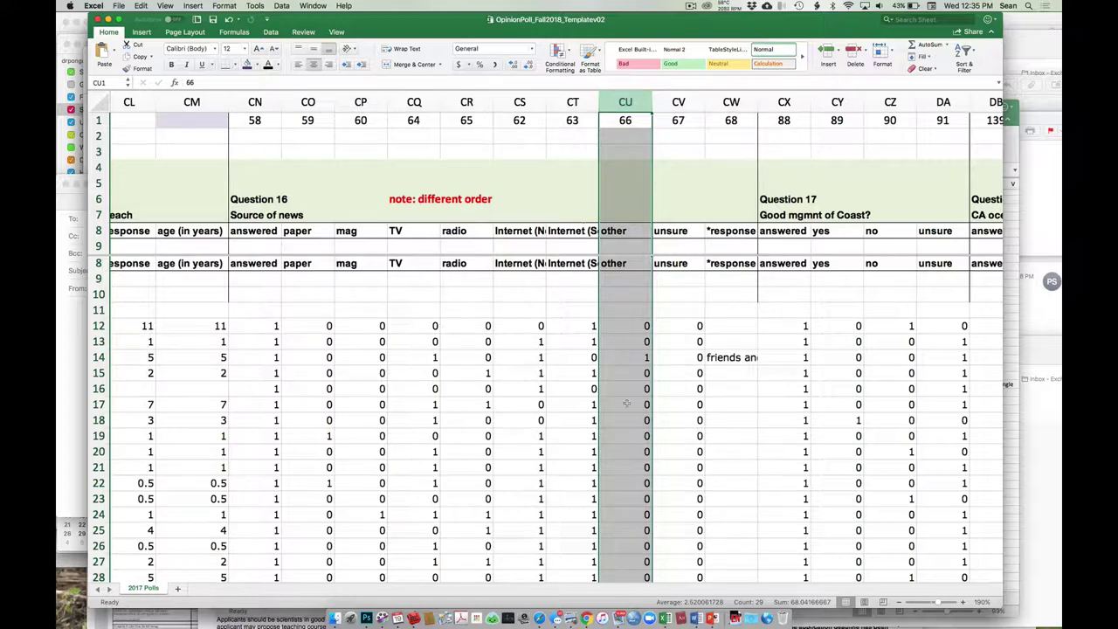
{"action": "left_click", "coordinate": [626, 354]}
{"action": "key", "text": "Right"}
{"action": "key", "text": "Right"}
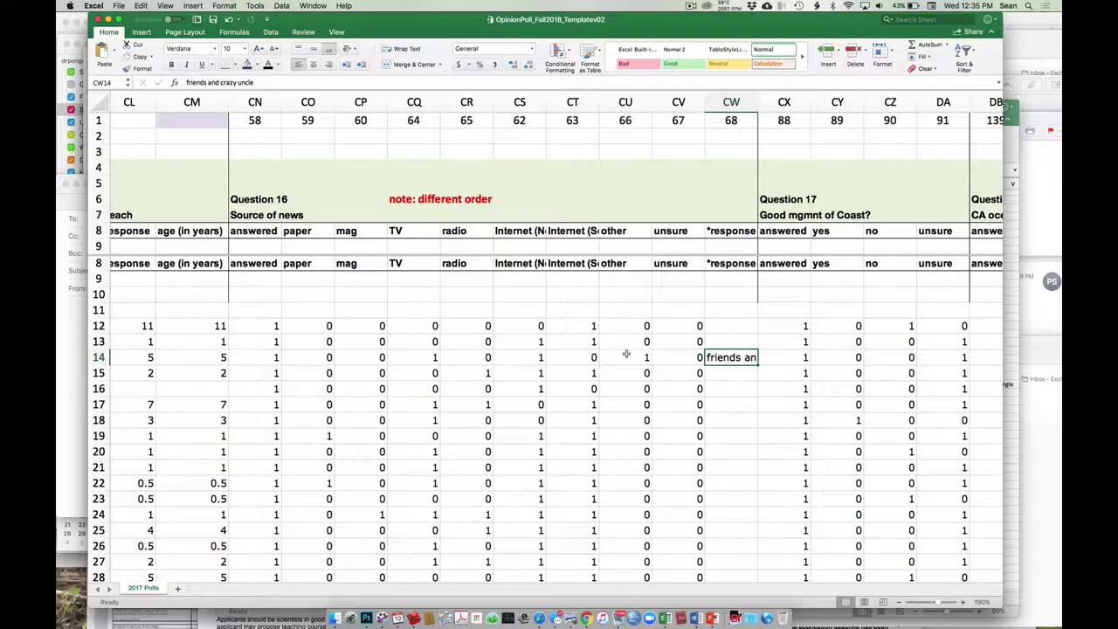
Step: Look ahead through Questions 17 to 21, and select the "note: different order" cell (CQ6) above Question 16
{"action": "scroll", "coordinate": [627, 354], "scroll_direction": "right", "scroll_amount": 10}
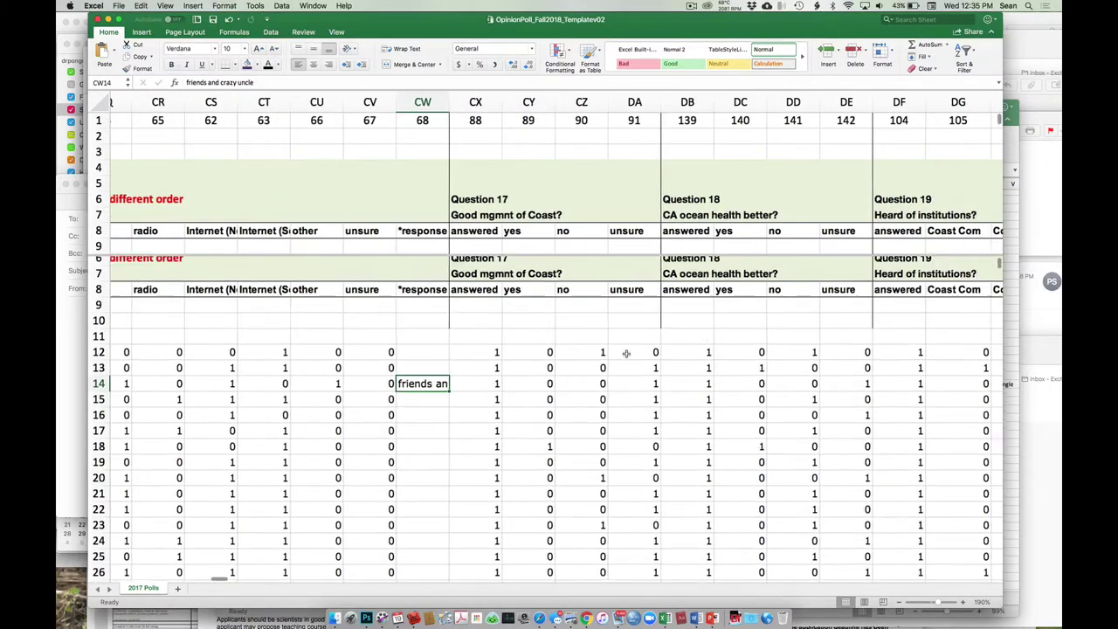
{"action": "scroll", "coordinate": [626, 354], "scroll_direction": "right", "scroll_amount": 10}
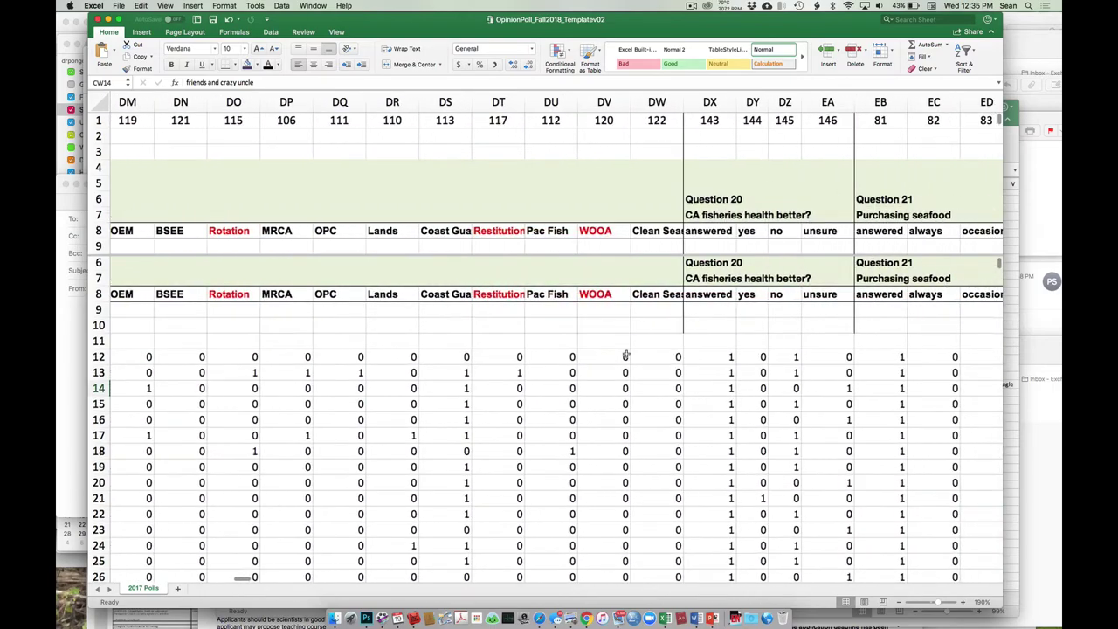
{"action": "scroll", "coordinate": [626, 354], "scroll_direction": "right", "scroll_amount": 3}
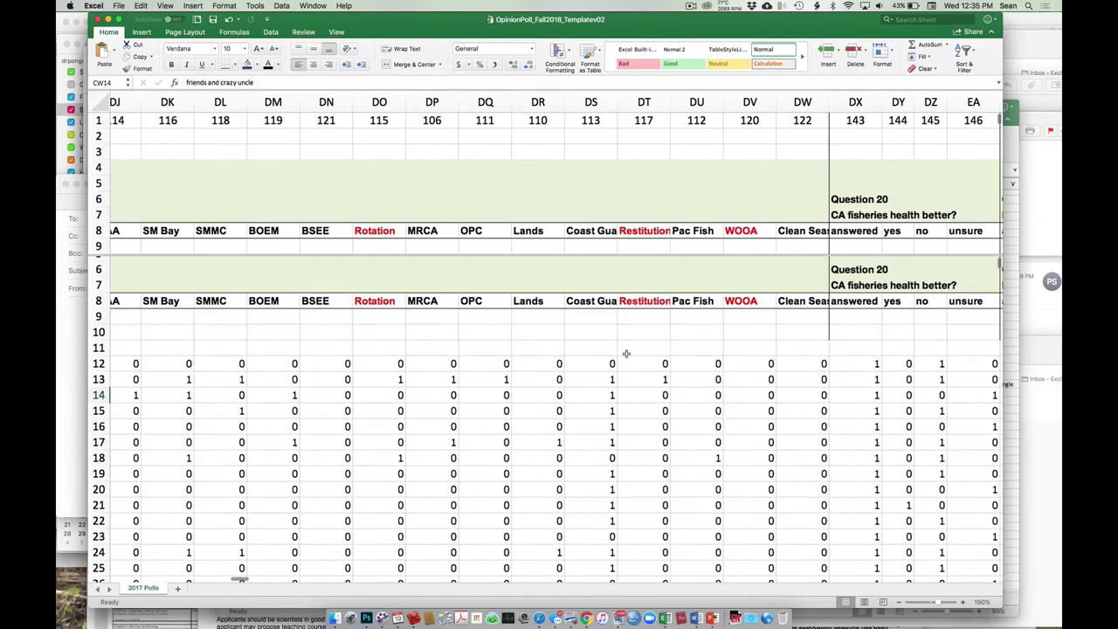
{"action": "scroll", "coordinate": [626, 354], "scroll_direction": "left", "scroll_amount": 15}
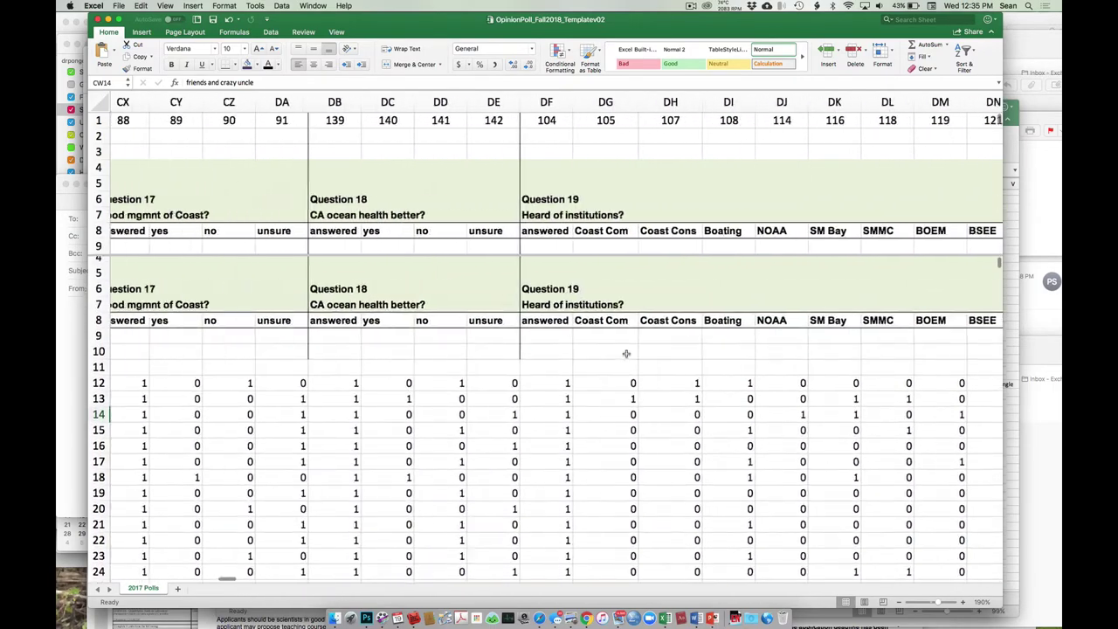
{"action": "scroll", "coordinate": [627, 354], "scroll_direction": "left", "scroll_amount": 5}
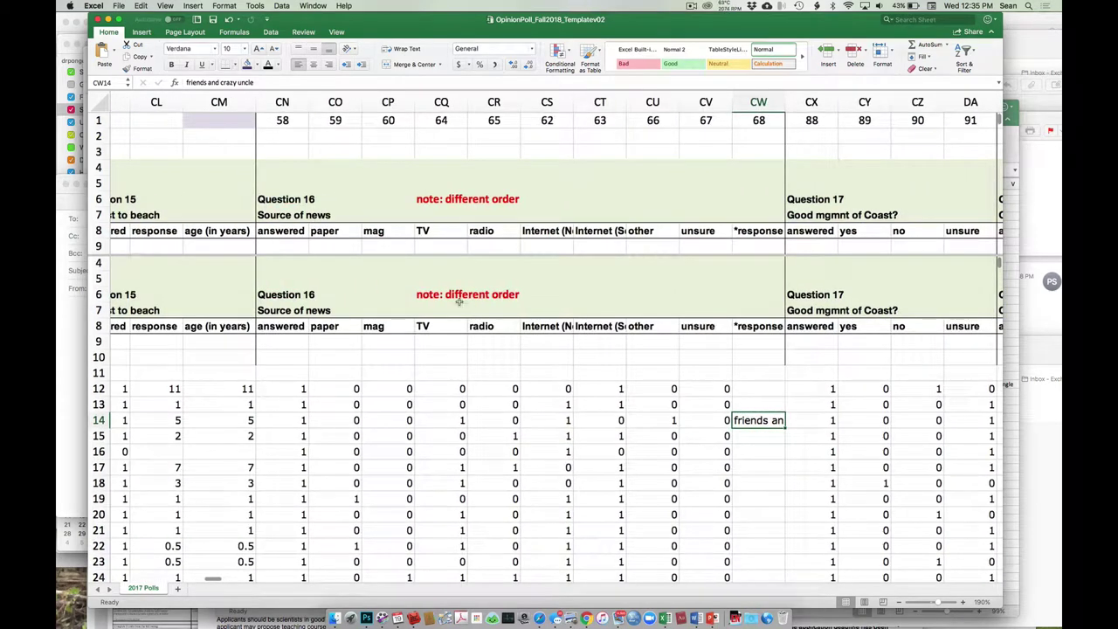
{"action": "left_click", "coordinate": [446, 297]}
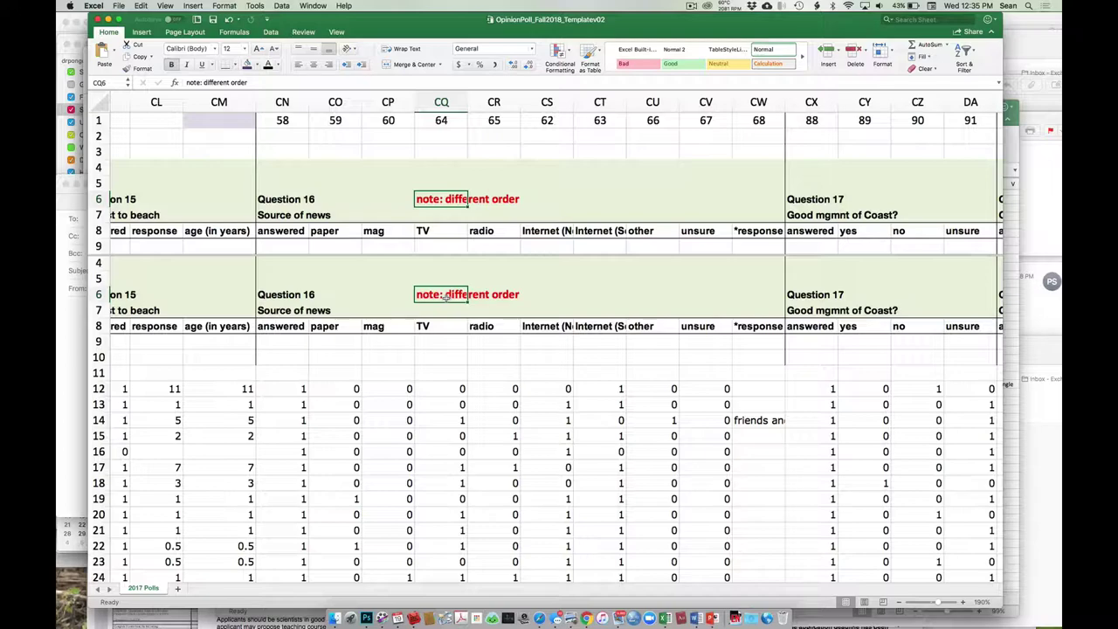
Step: Select the red Rotation heading (DO8) among the Question 19 institutions
{"action": "scroll", "coordinate": [446, 297], "scroll_direction": "right", "scroll_amount": 10}
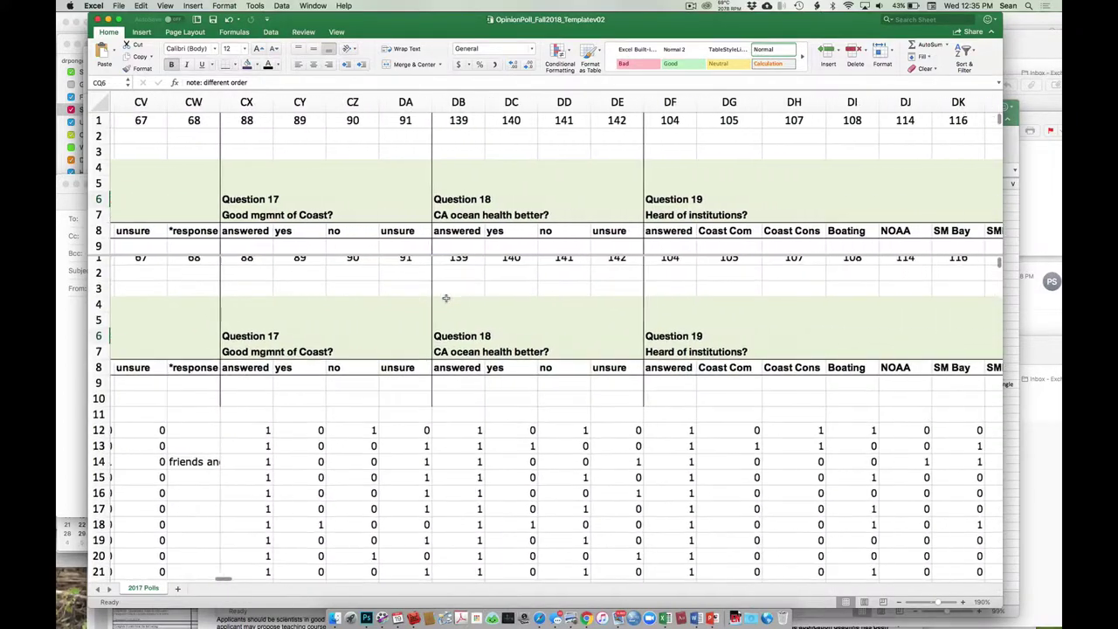
{"action": "scroll", "coordinate": [446, 298], "scroll_direction": "right", "scroll_amount": 8}
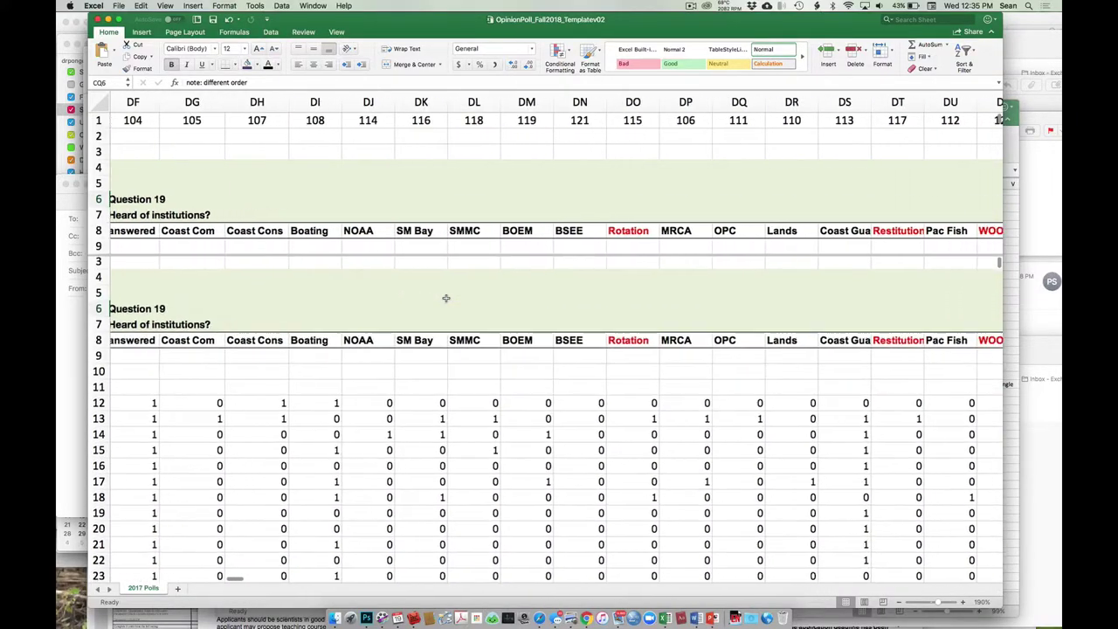
{"action": "scroll", "coordinate": [565, 312], "scroll_direction": "down", "scroll_amount": 1}
{"action": "left_click", "coordinate": [566, 340]}
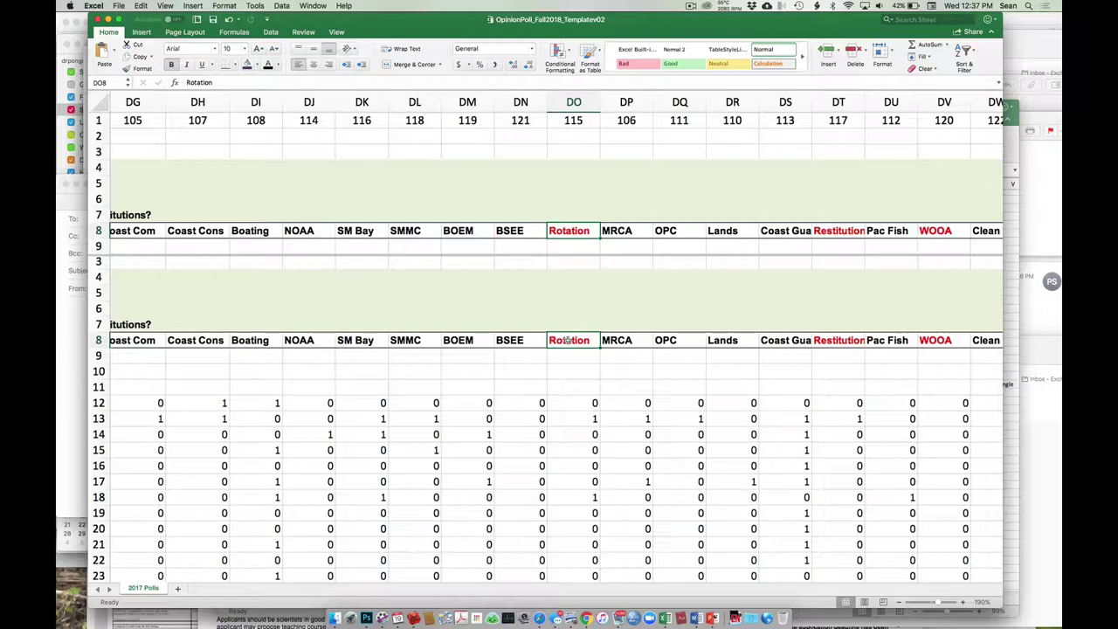
Step: Select the other red Question 19 institution headings, Restitution (DT8) and WOOA (DV8)
{"action": "scroll", "coordinate": [580, 356], "scroll_direction": "left", "scroll_amount": 2}
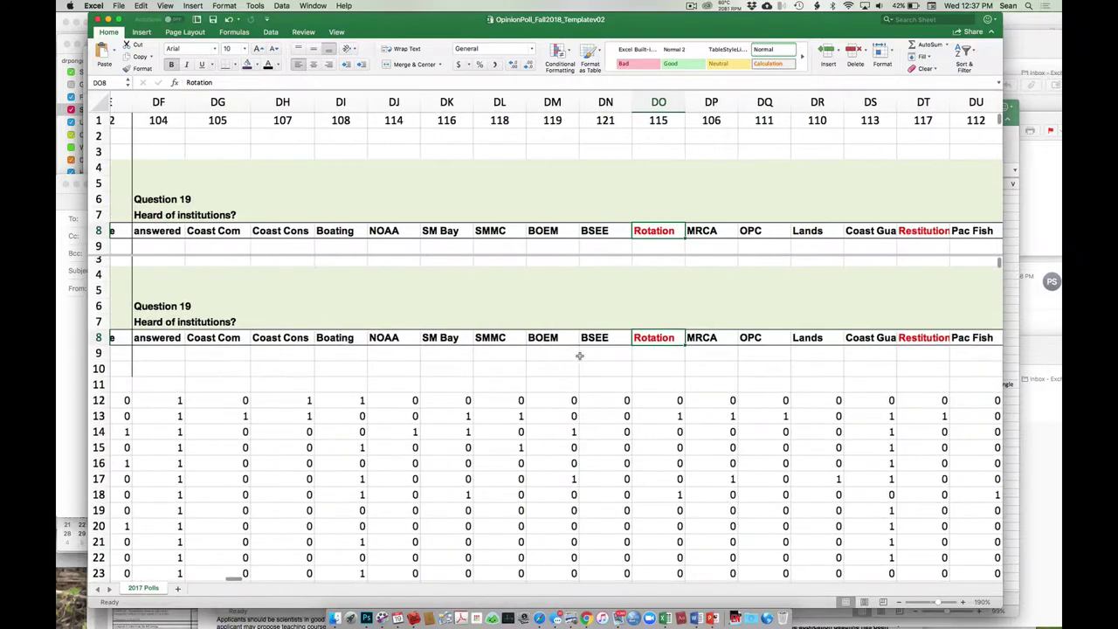
{"action": "scroll", "coordinate": [579, 356], "scroll_direction": "down", "scroll_amount": 2}
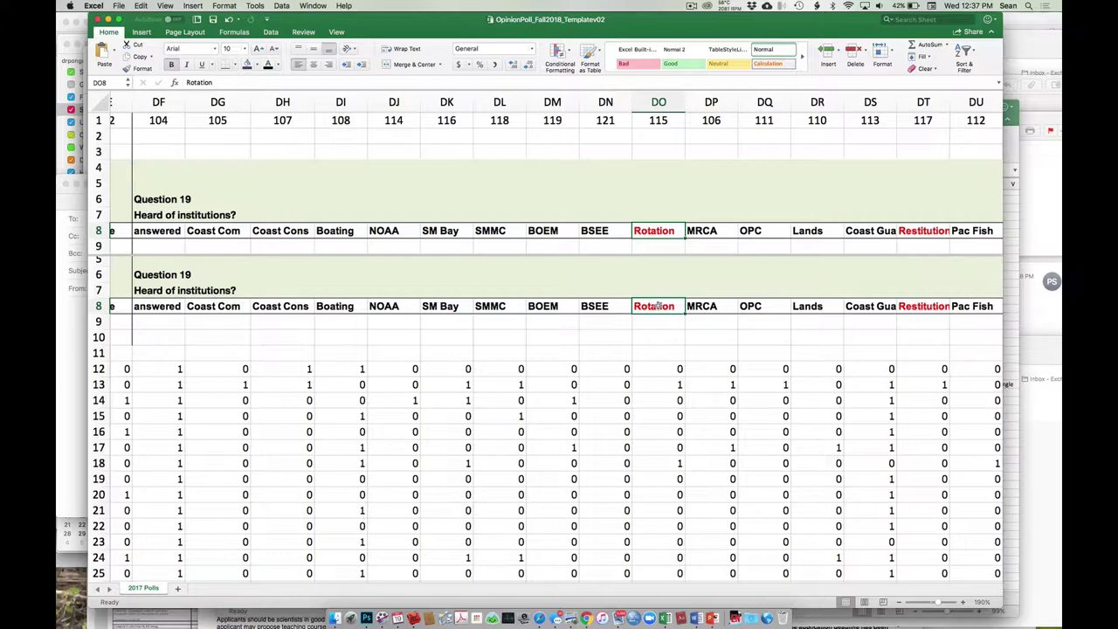
{"action": "scroll", "coordinate": [657, 306], "scroll_direction": "right", "scroll_amount": 5}
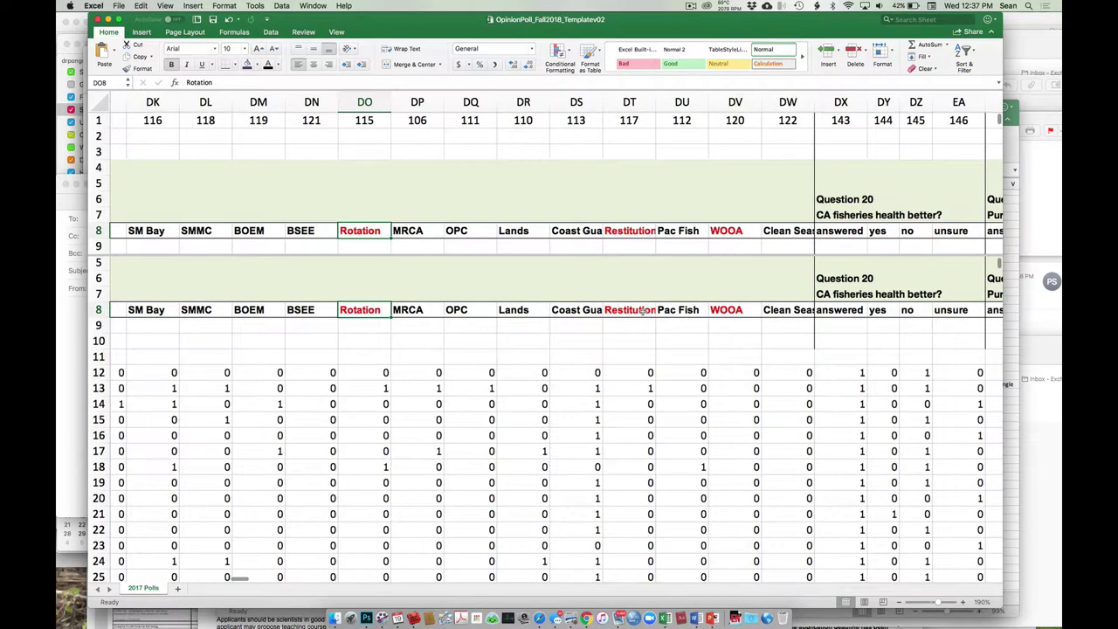
{"action": "left_click", "coordinate": [642, 310]}
{"action": "left_click", "coordinate": [733, 309]}
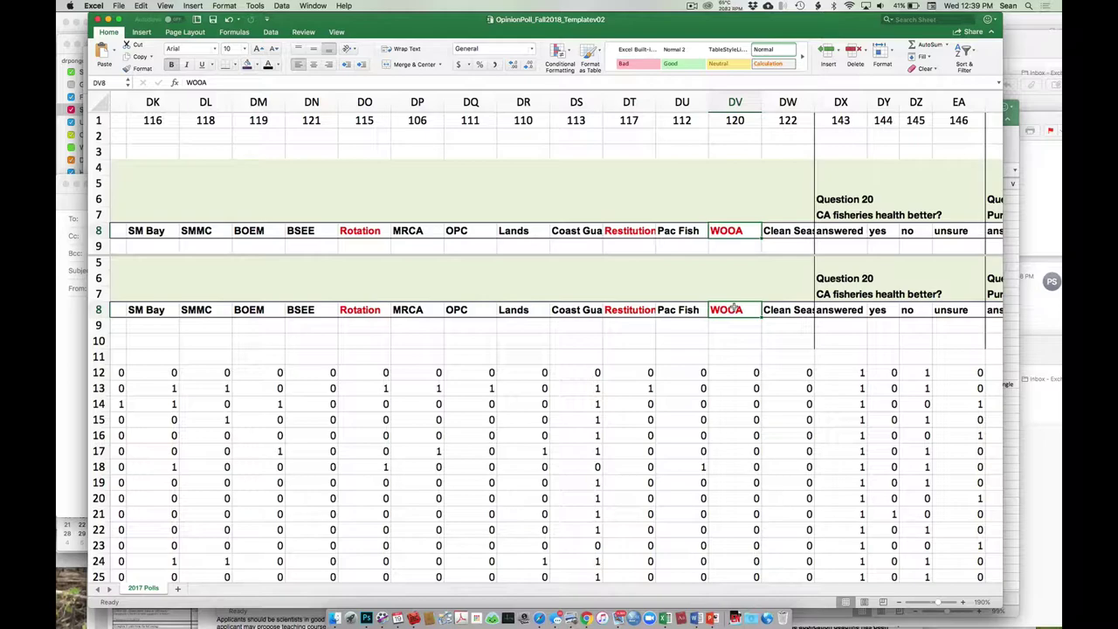
Step: Select the Question 23 seafood answered and Oz. cells of rows 12 to 22 (EP12:EQ22)
{"action": "scroll", "coordinate": [733, 308], "scroll_direction": "right", "scroll_amount": 10}
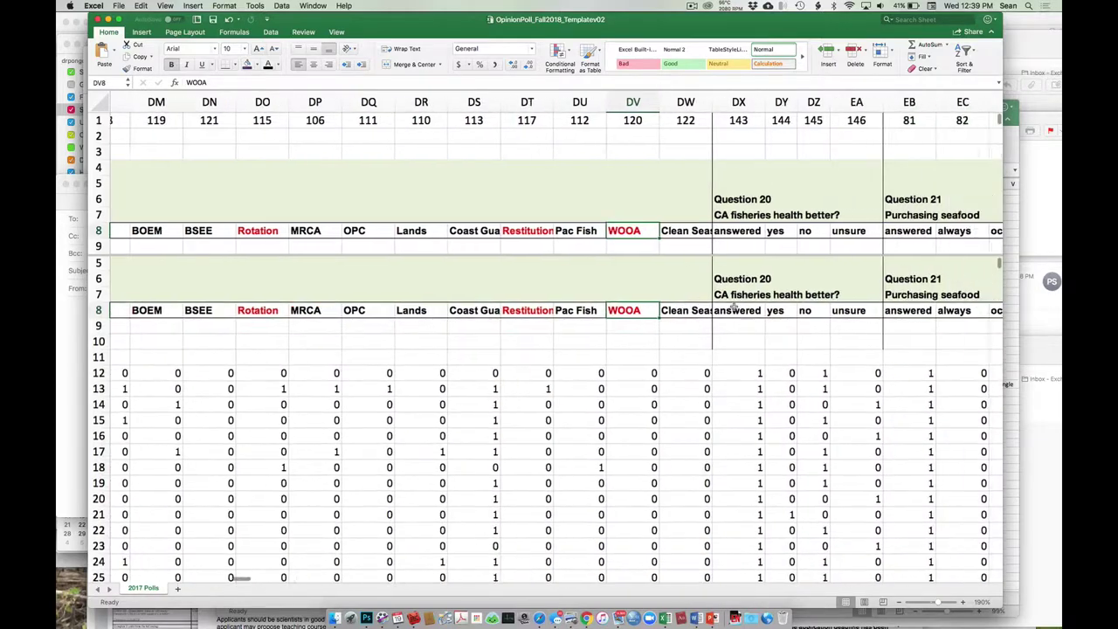
{"action": "scroll", "coordinate": [734, 308], "scroll_direction": "right", "scroll_amount": 5}
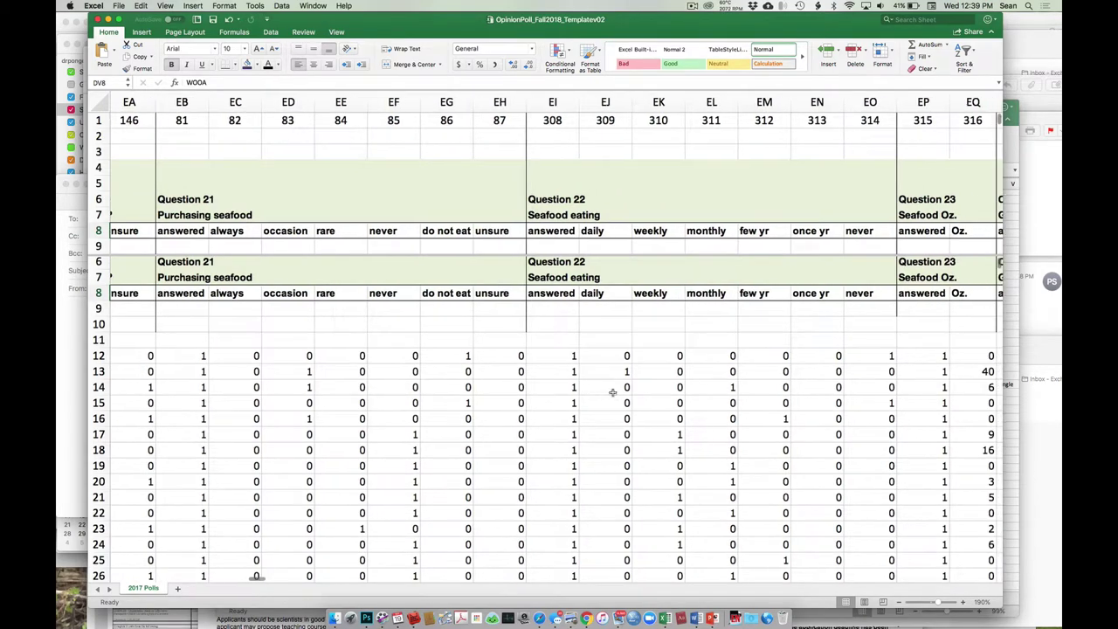
{"action": "scroll", "coordinate": [629, 385], "scroll_direction": "right", "scroll_amount": 7}
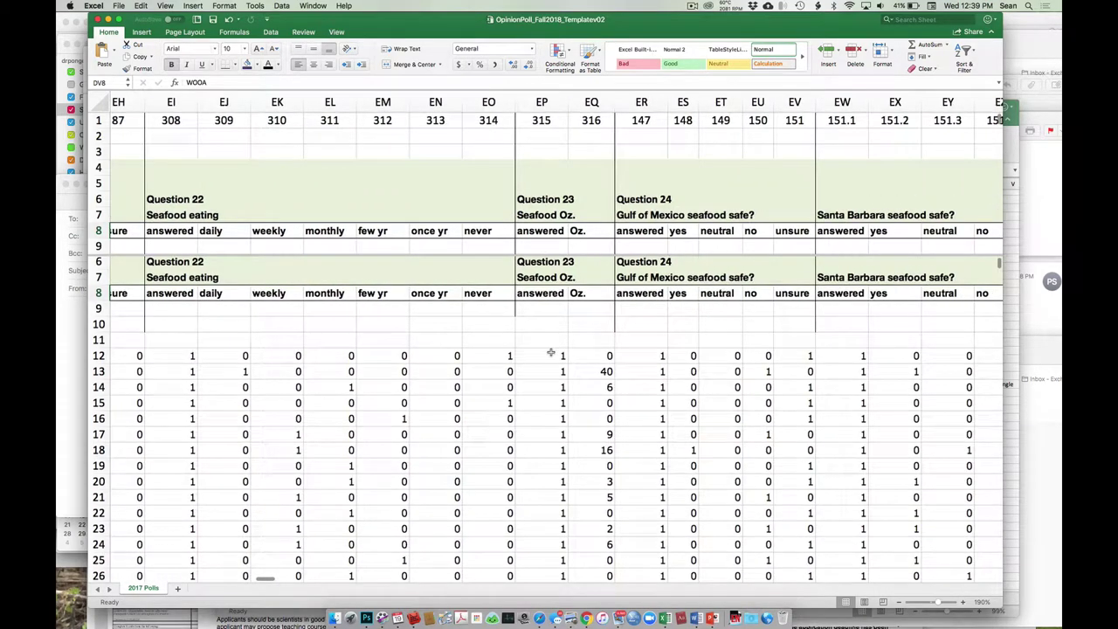
{"action": "left_click_drag", "start_coordinate": [552, 353], "coordinate": [574, 512]}
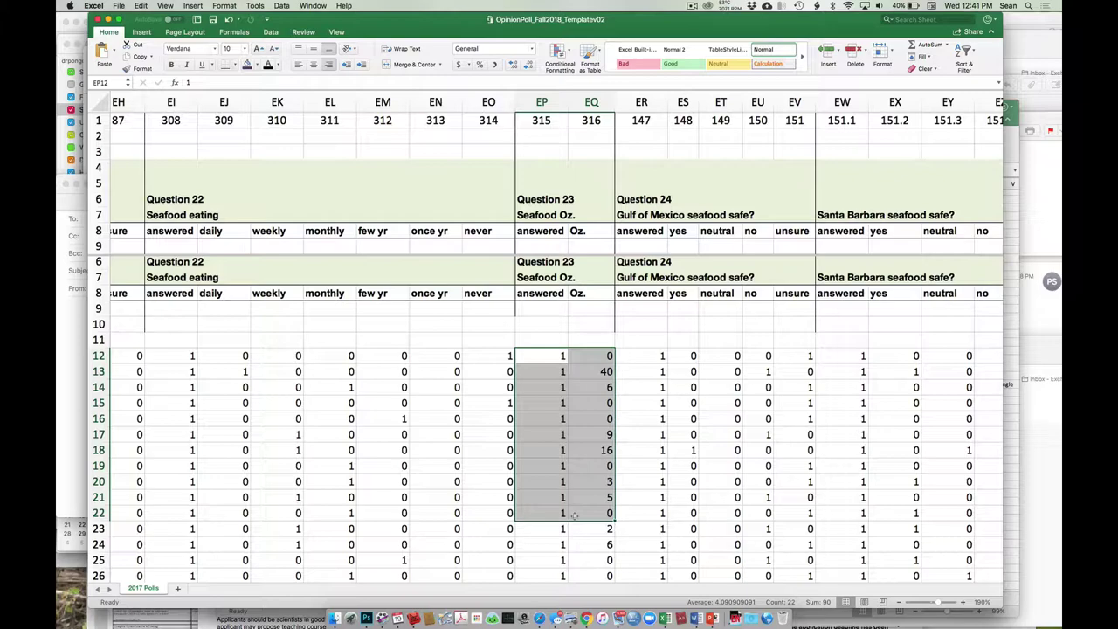
Step: Select the Question 23 answered and Oz. cells in row 25 (EP25:EQ25), and in row 29 (EP29:EQ29)
{"action": "scroll", "coordinate": [574, 516], "scroll_direction": "down", "scroll_amount": 1}
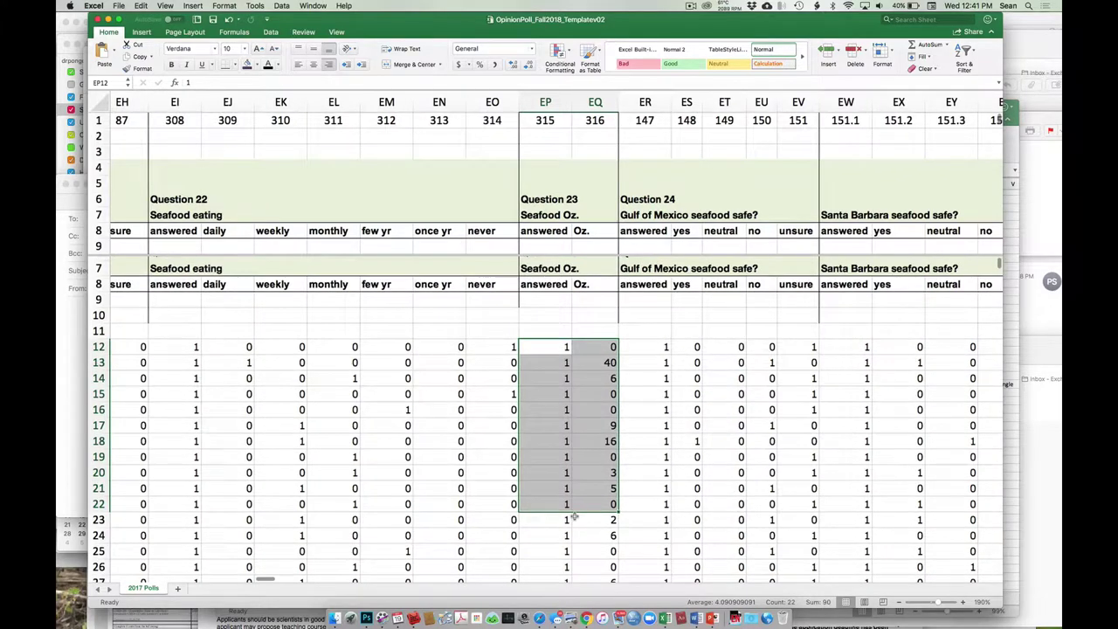
{"action": "scroll", "coordinate": [574, 517], "scroll_direction": "down", "scroll_amount": 5}
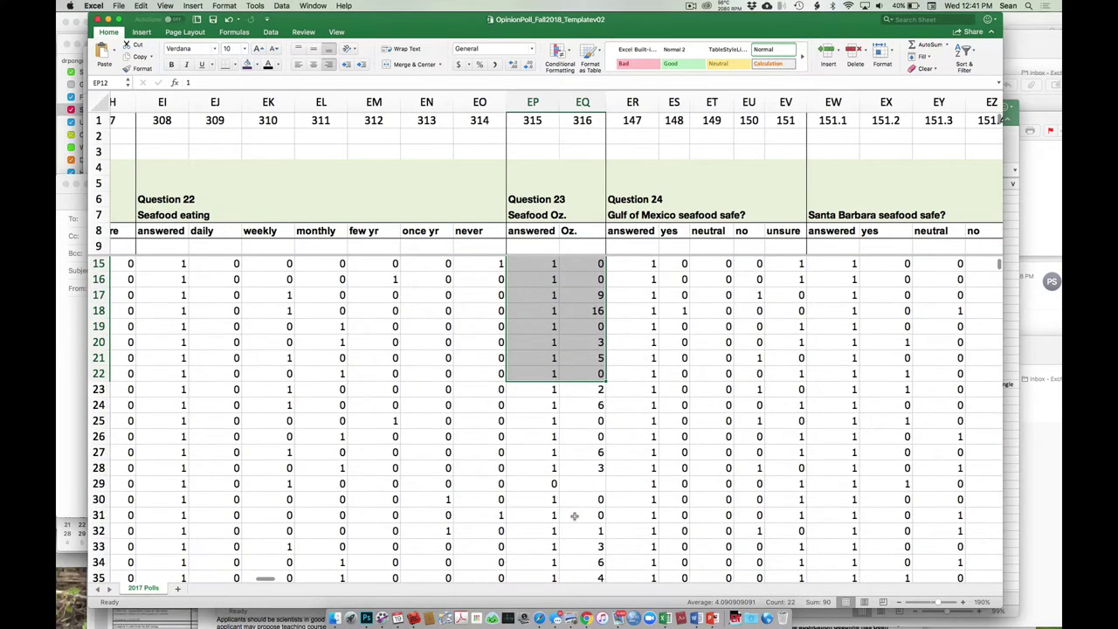
{"action": "left_click_drag", "start_coordinate": [584, 421], "coordinate": [553, 421]}
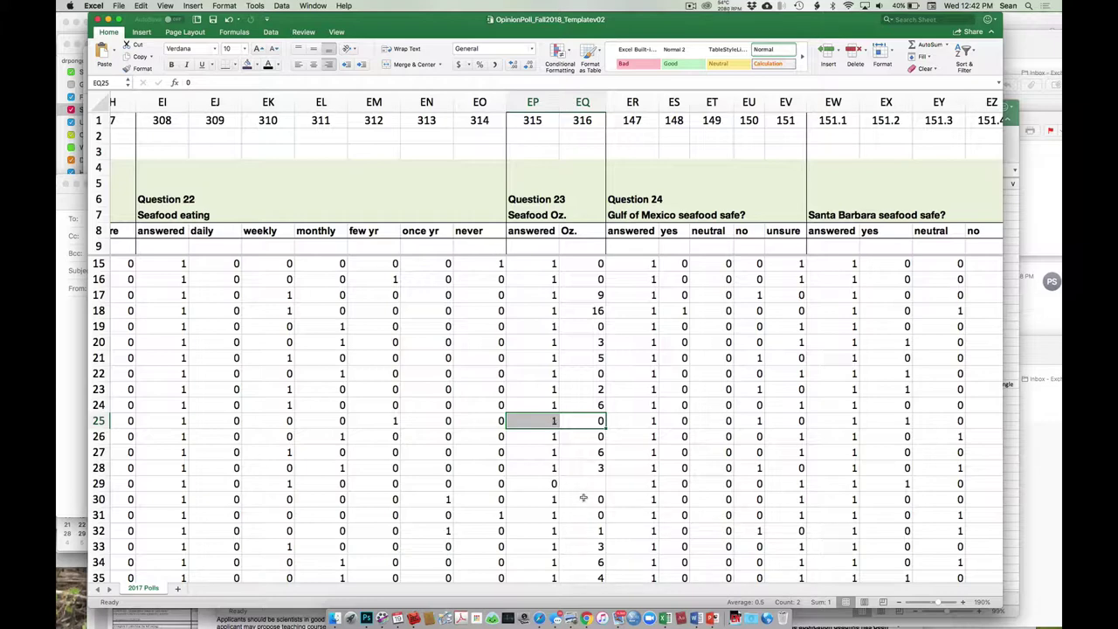
{"action": "left_click_drag", "start_coordinate": [584, 489], "coordinate": [544, 482]}
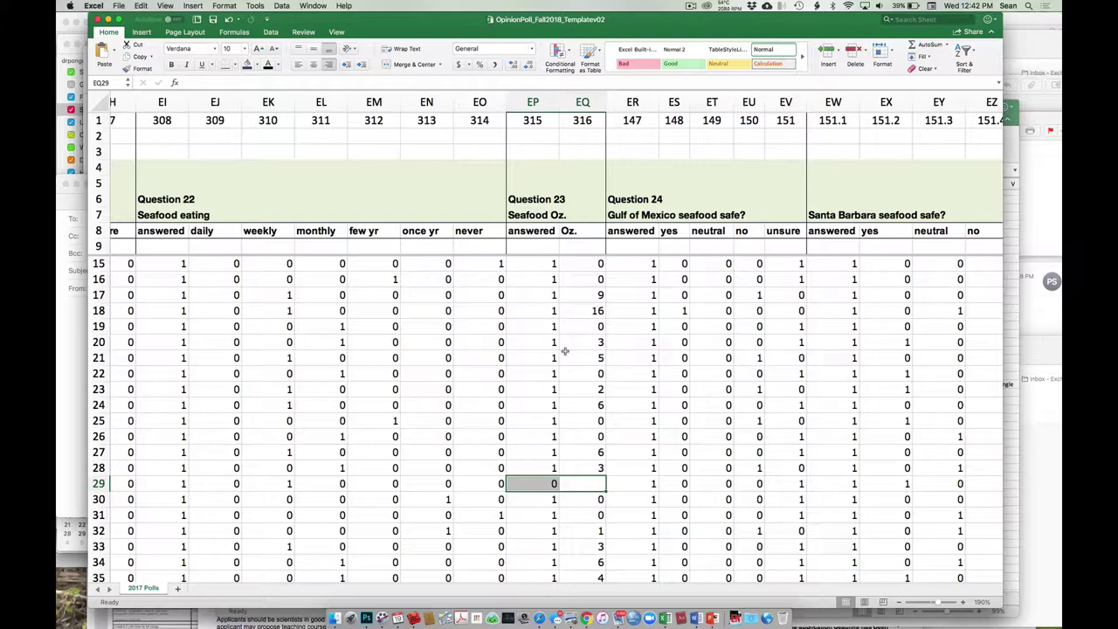
Step: Review the column layout and coded answers from Question 24 on seafood safety through Question 39
{"action": "scroll", "coordinate": [566, 351], "scroll_direction": "right", "scroll_amount": 10}
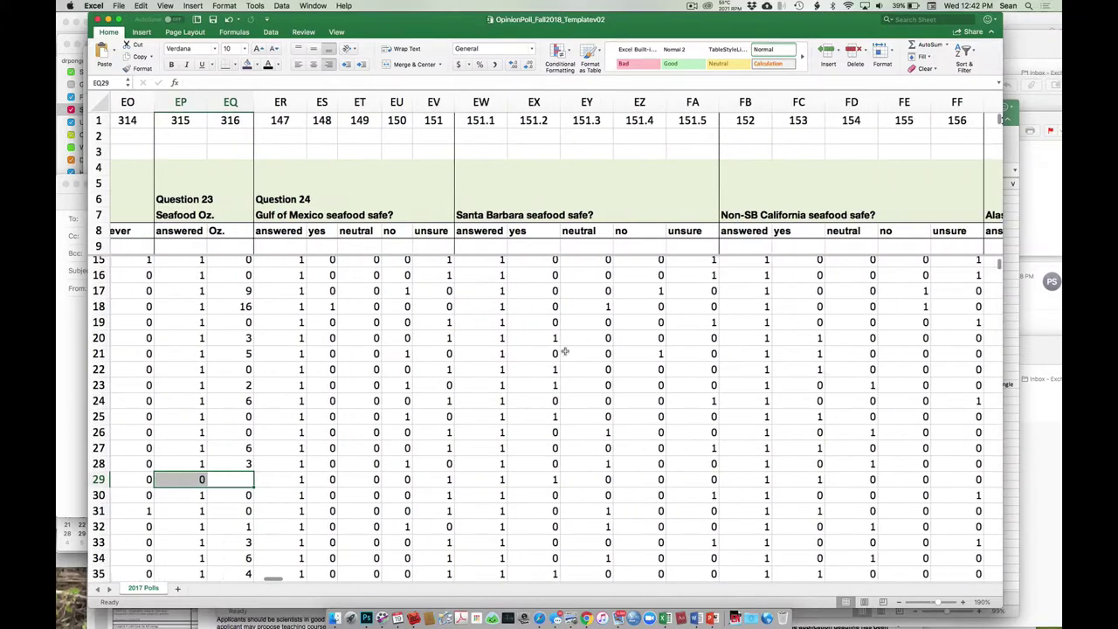
{"action": "scroll", "coordinate": [565, 351], "scroll_direction": "right", "scroll_amount": 10}
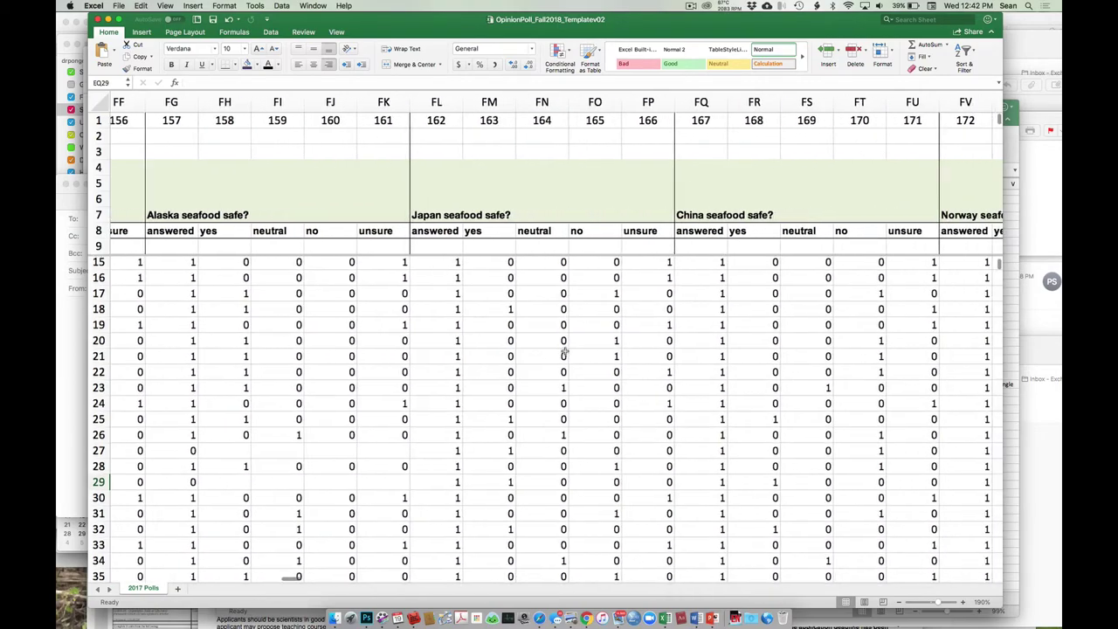
{"action": "scroll", "coordinate": [565, 351], "scroll_direction": "right", "scroll_amount": 5}
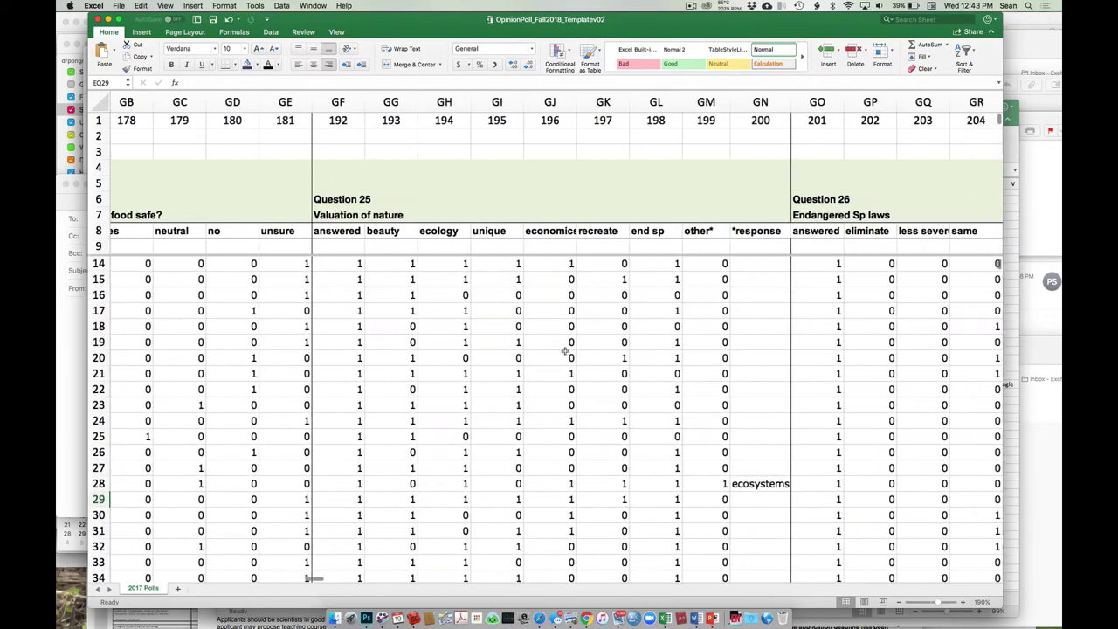
{"action": "scroll", "coordinate": [565, 351], "scroll_direction": "right", "scroll_amount": 3}
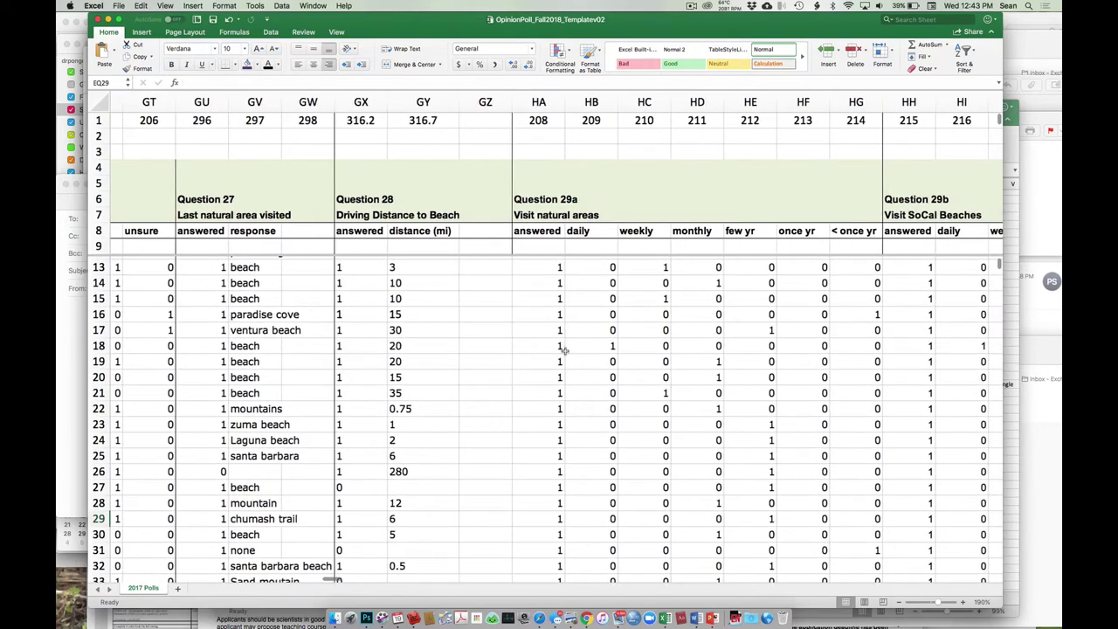
{"action": "scroll", "coordinate": [565, 351], "scroll_direction": "down", "scroll_amount": 1}
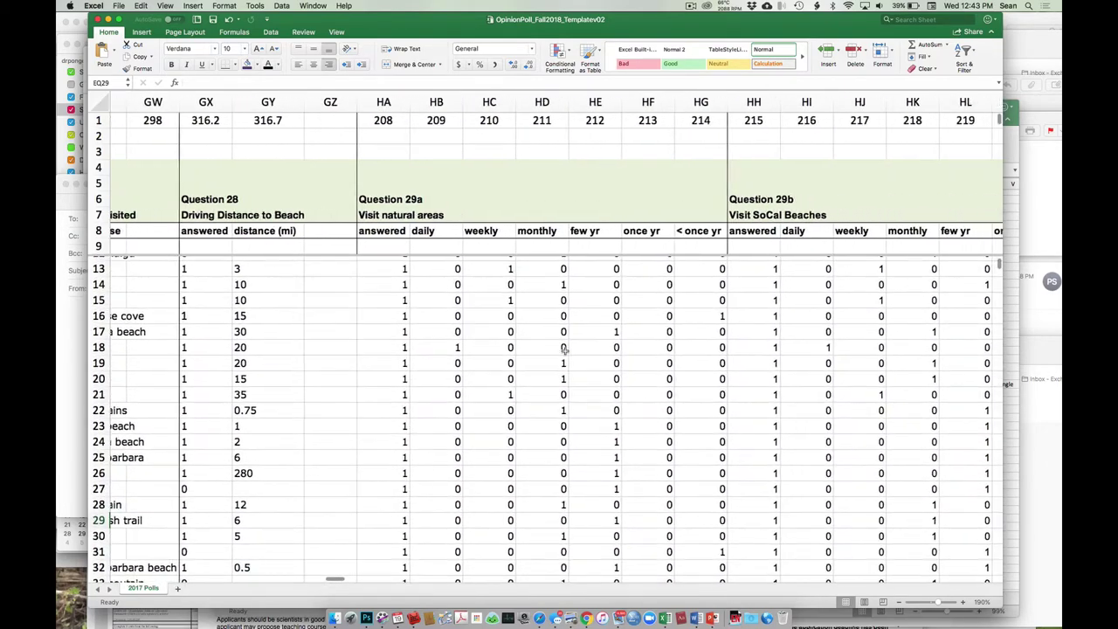
{"action": "scroll", "coordinate": [565, 351], "scroll_direction": "right", "scroll_amount": 1}
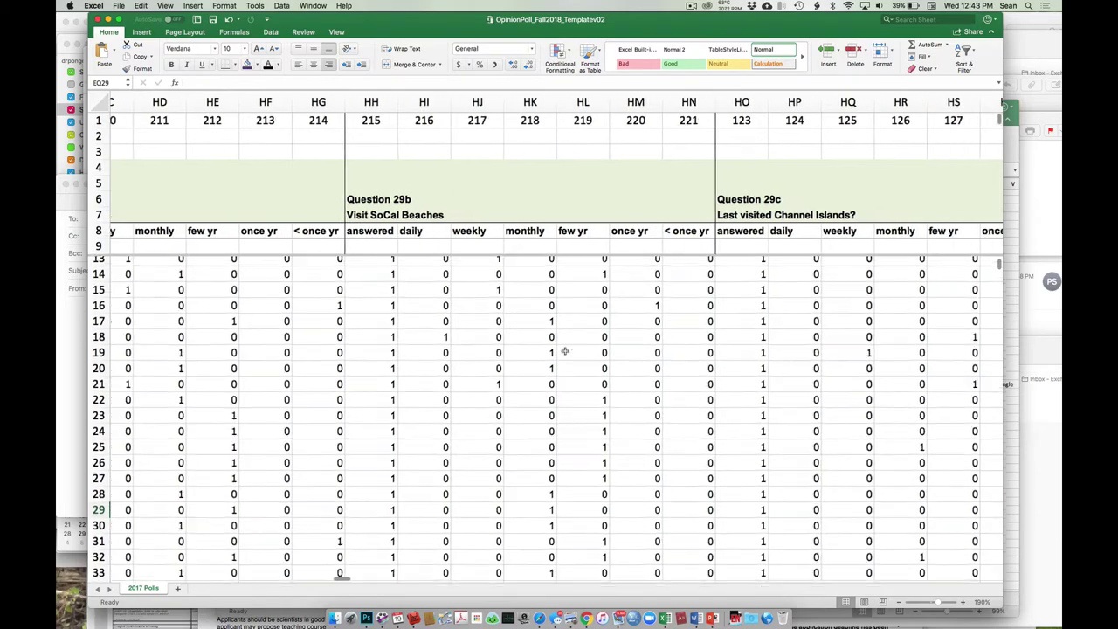
{"action": "scroll", "coordinate": [565, 352], "scroll_direction": "right", "scroll_amount": 5}
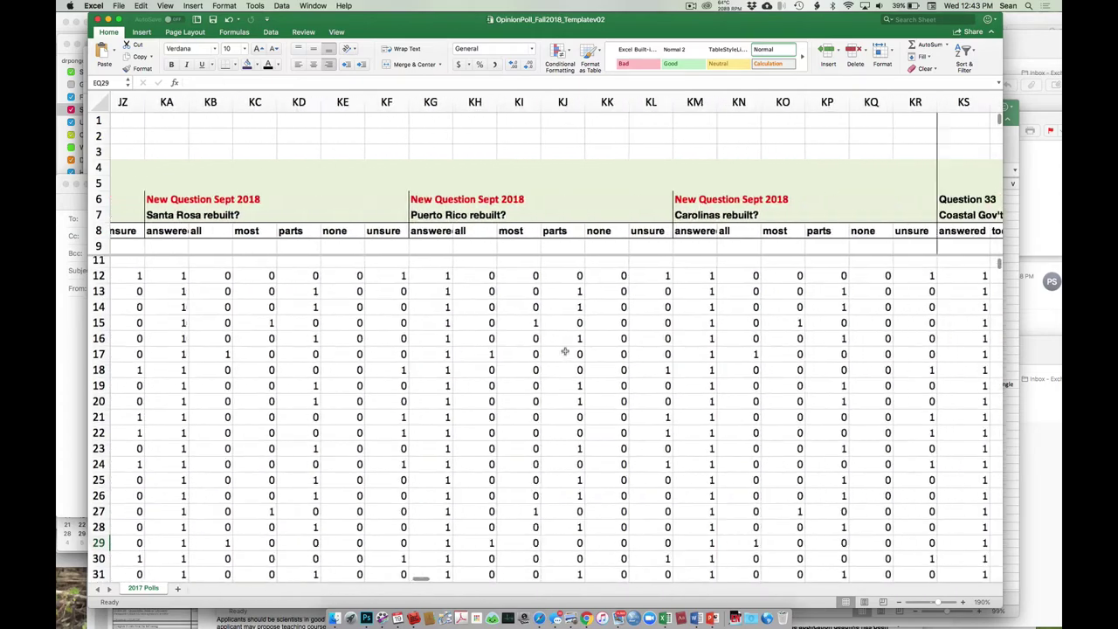
{"action": "scroll", "coordinate": [565, 352], "scroll_direction": "right", "scroll_amount": 5}
{"action": "scroll", "coordinate": [565, 351], "scroll_direction": "right", "scroll_amount": 16}
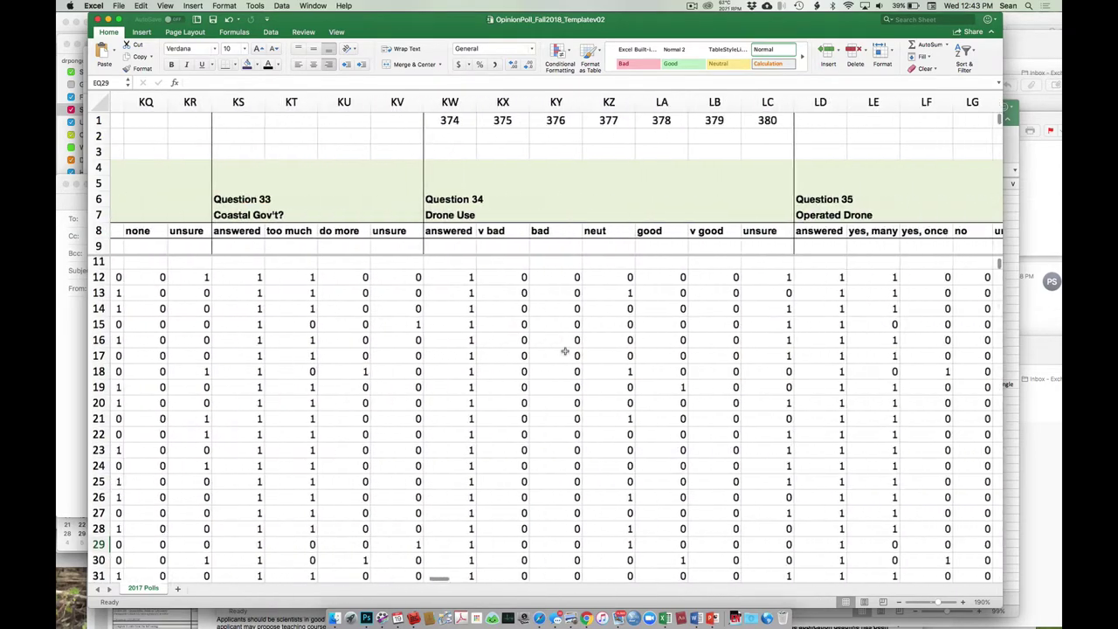
{"action": "scroll", "coordinate": [565, 351], "scroll_direction": "right", "scroll_amount": 20}
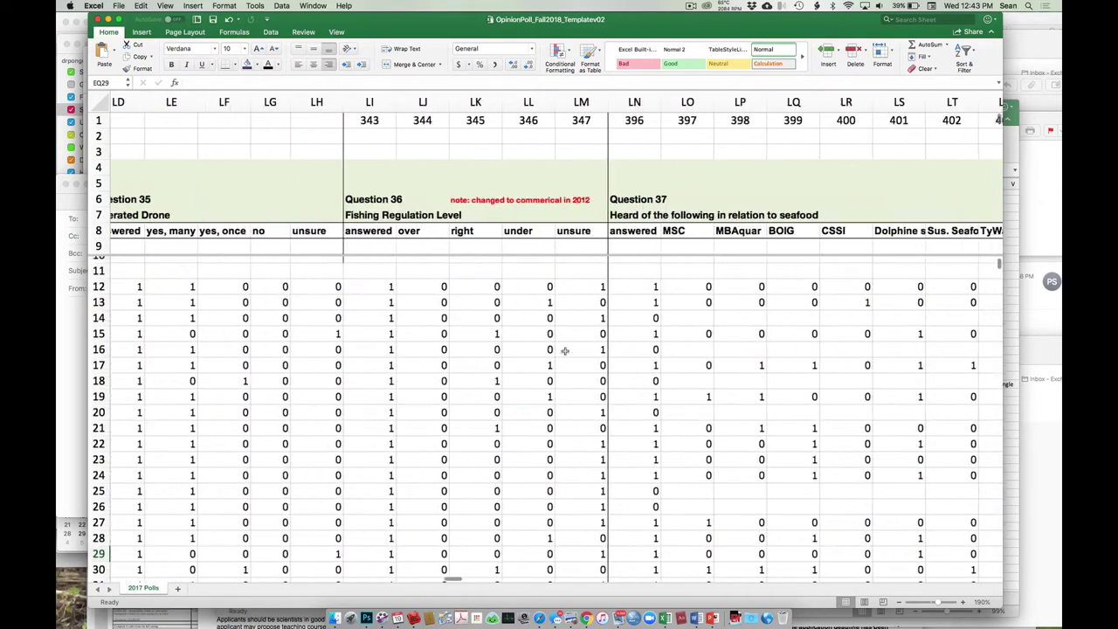
{"action": "scroll", "coordinate": [565, 352], "scroll_direction": "right", "scroll_amount": 13}
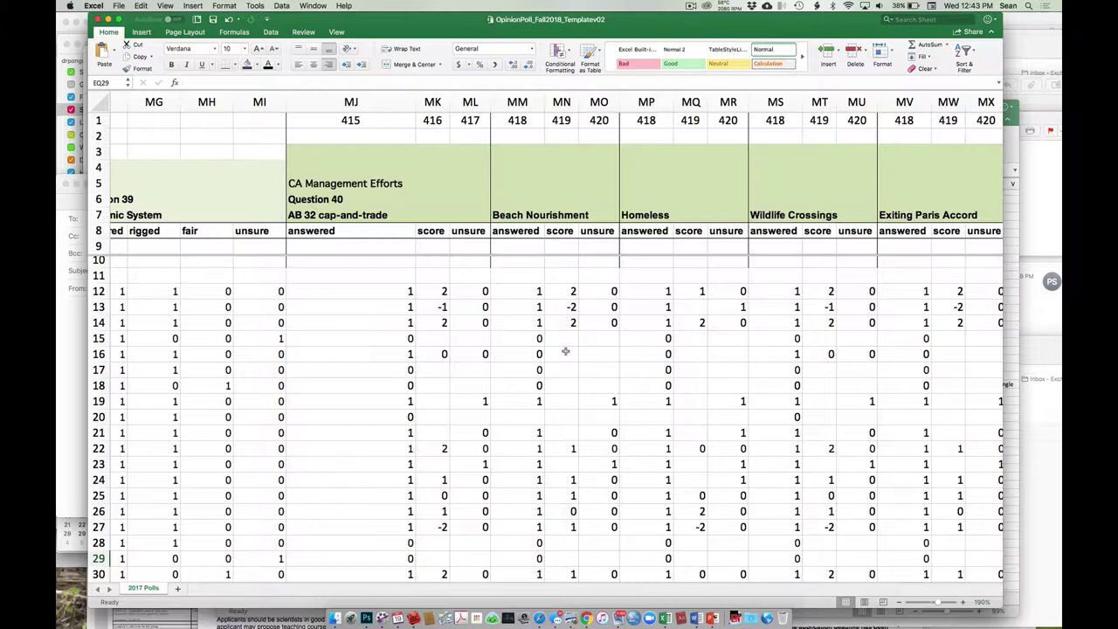
Step: Select the Beach Nourishment heading (MM7) in the Question 40 CA Management Efforts section
{"action": "scroll", "coordinate": [565, 351], "scroll_direction": "right", "scroll_amount": 2}
{"action": "scroll", "coordinate": [565, 351], "scroll_direction": "up", "scroll_amount": 1}
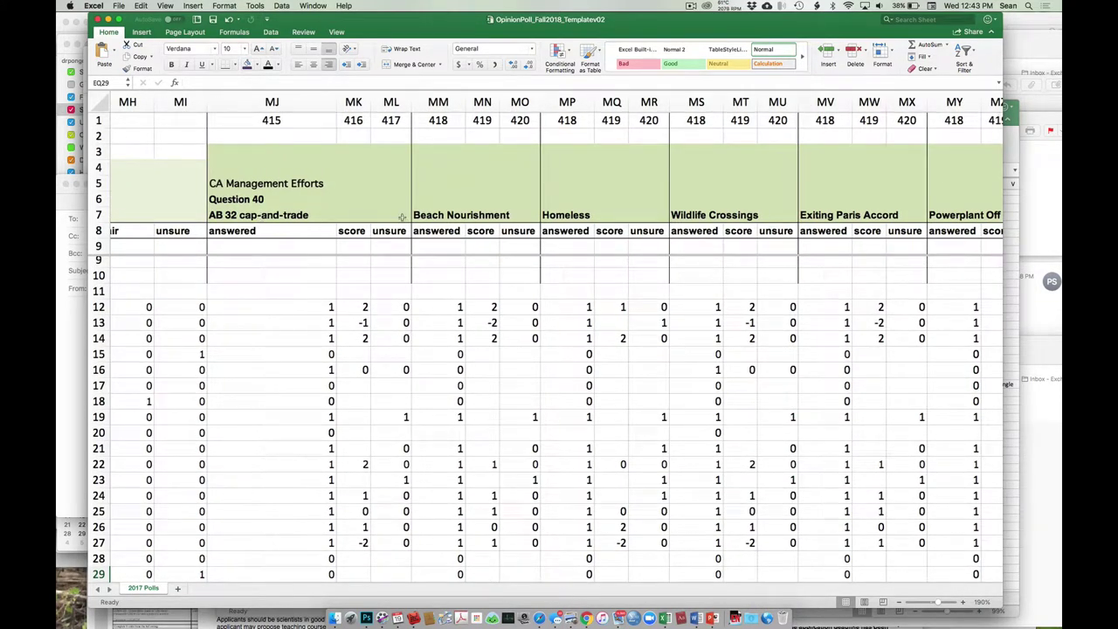
{"action": "left_click", "coordinate": [431, 213]}
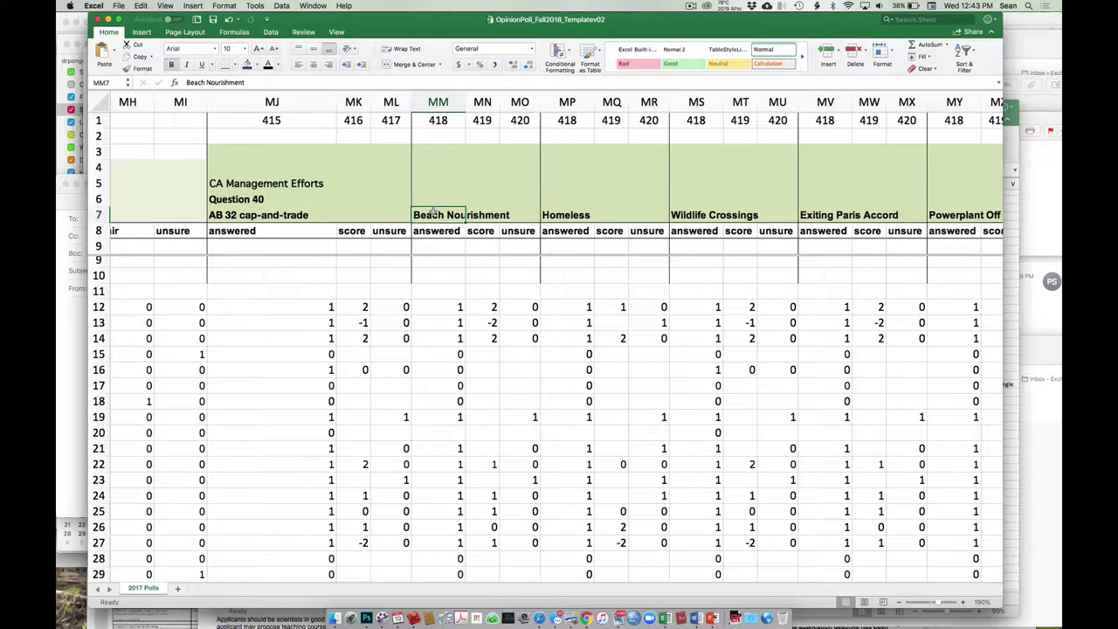
Step: Select the Homeless heading (MP7), and the whole AB 32 cap-and-trade answered column (MJ)
{"action": "left_click", "coordinate": [552, 214]}
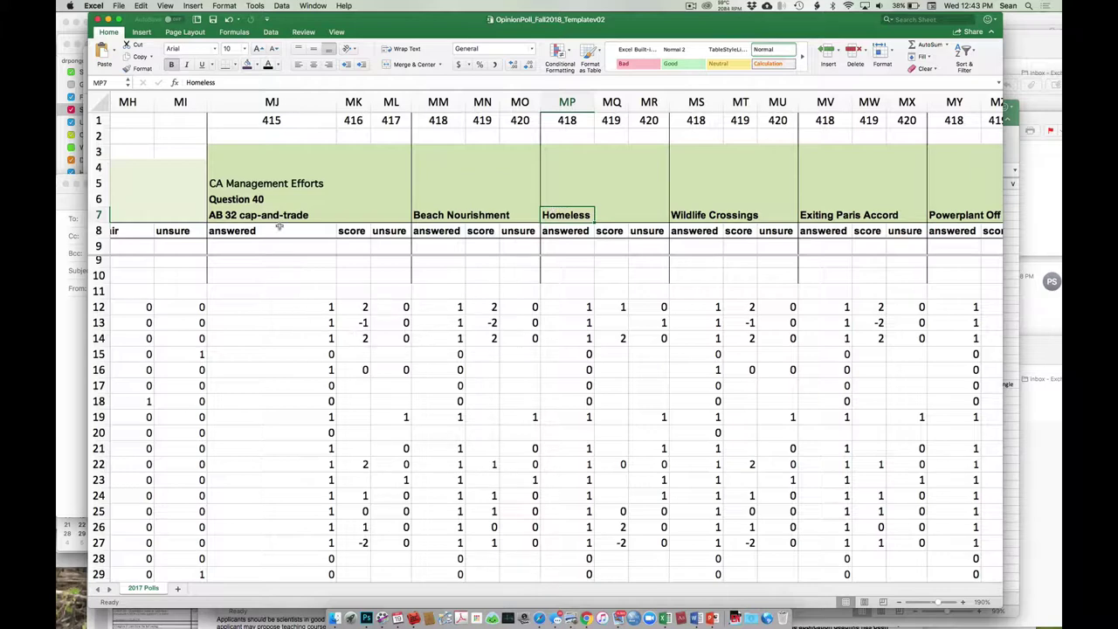
{"action": "left_click", "coordinate": [271, 102]}
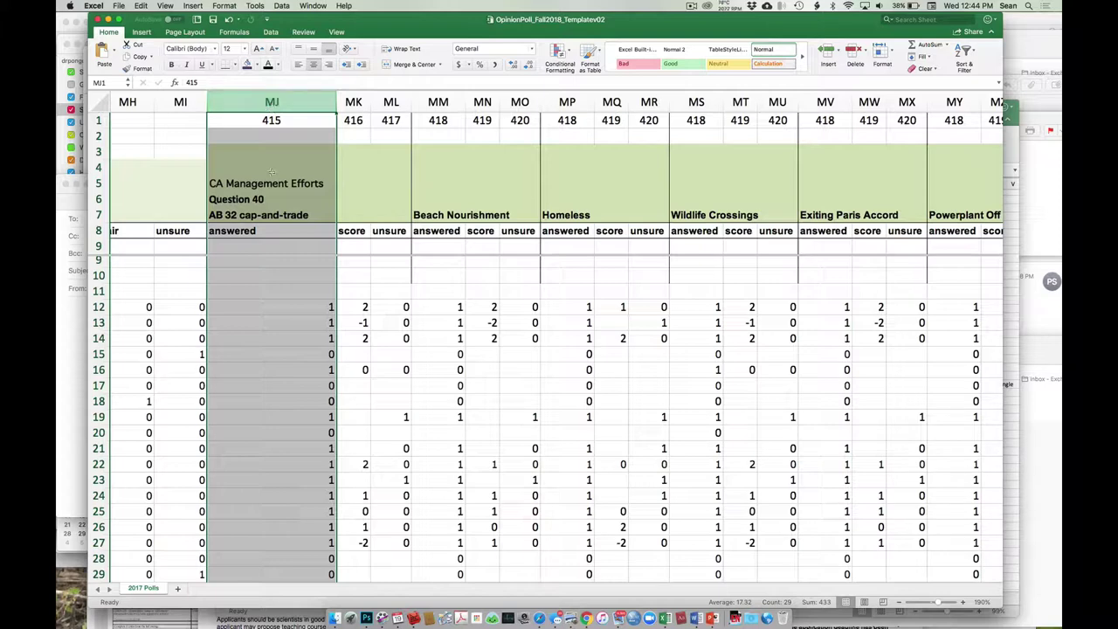
Step: Go through the AB 32 cap-and-trade answered, score and unsure cells of row 17 (MJ17:ML17), returning to the answered cell
{"action": "left_click", "coordinate": [323, 386]}
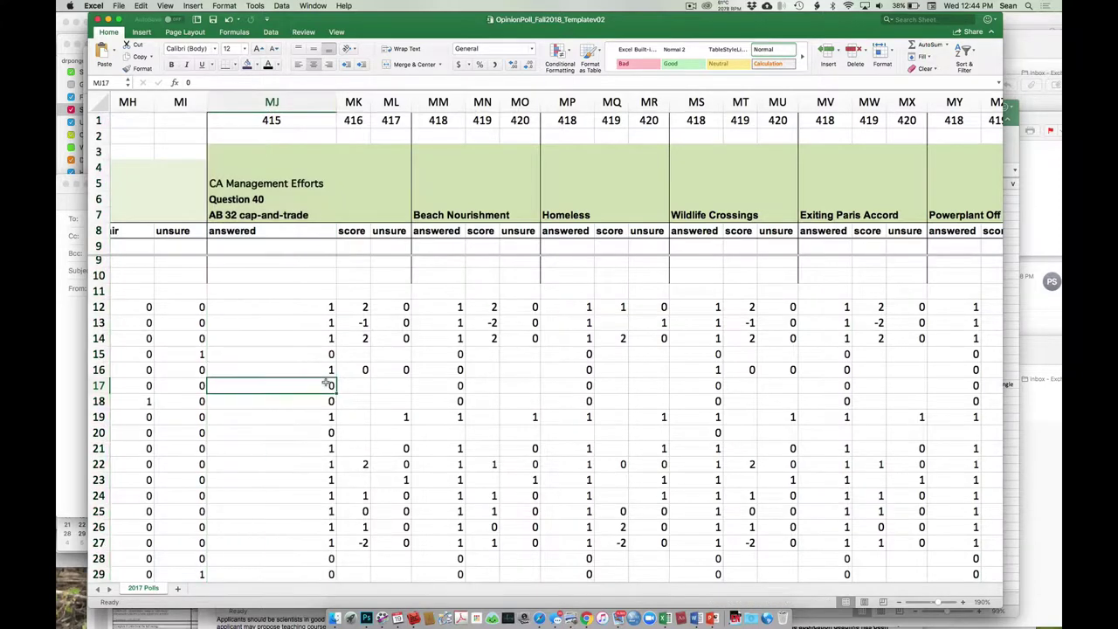
{"action": "key", "text": "Right"}
{"action": "key", "text": "Right"}
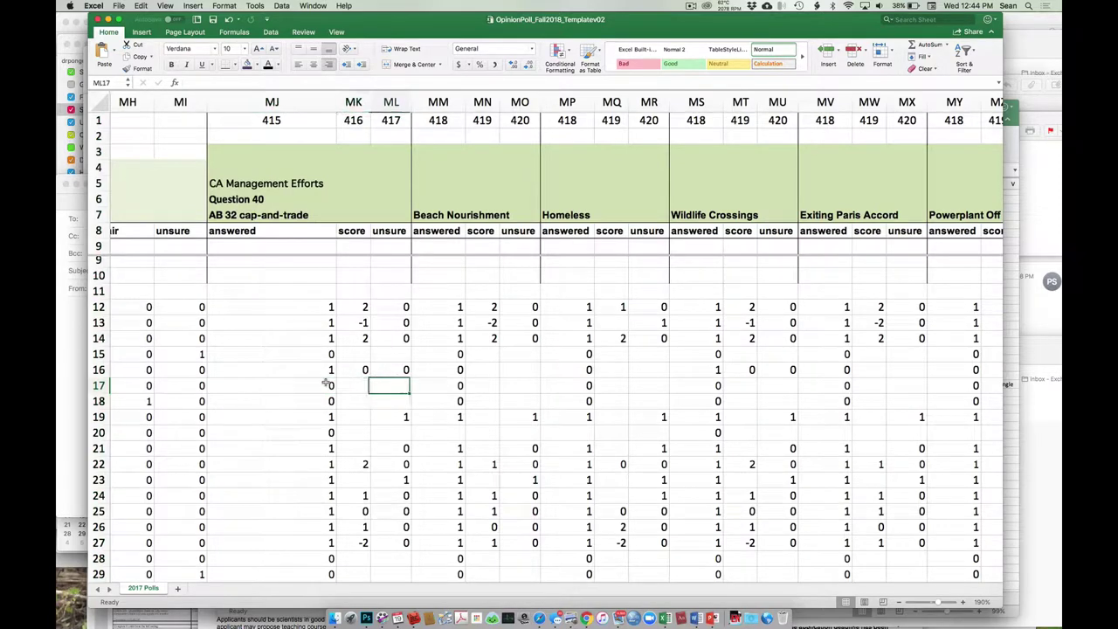
{"action": "key", "text": "Left"}
{"action": "key", "text": "Left"}
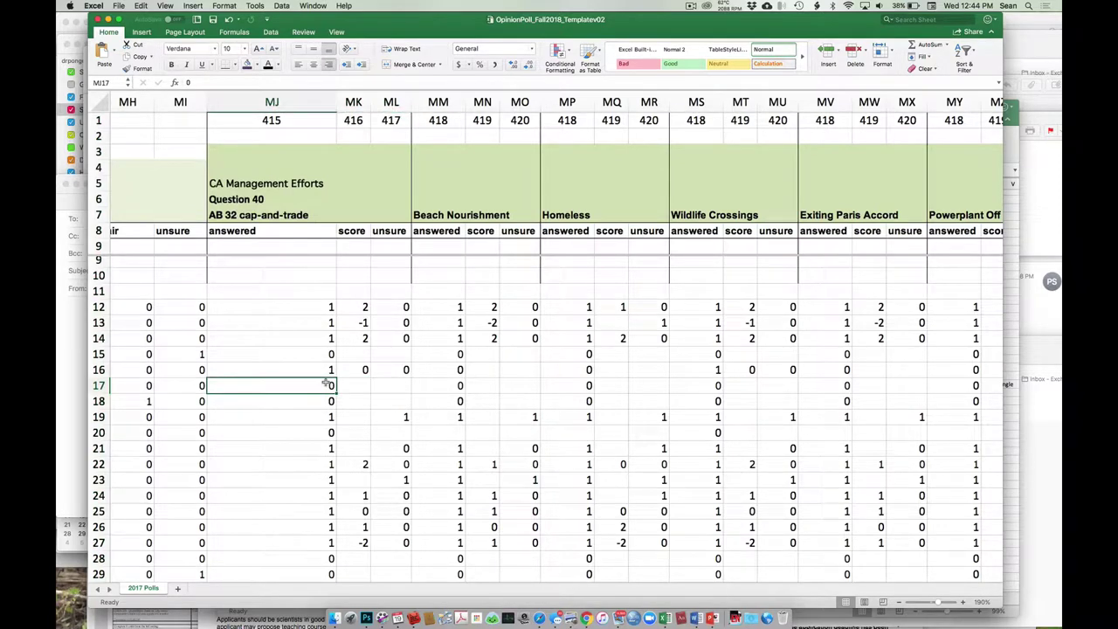
Step: Go through the AB 32 cap-and-trade answered, score and unsure cells of row 19 (MJ19:ML19), ending on the score cell MK19
{"action": "key", "text": "Down"}
{"action": "key", "text": "Down"}
{"action": "key", "text": "Down"}
{"action": "key", "text": "Up"}
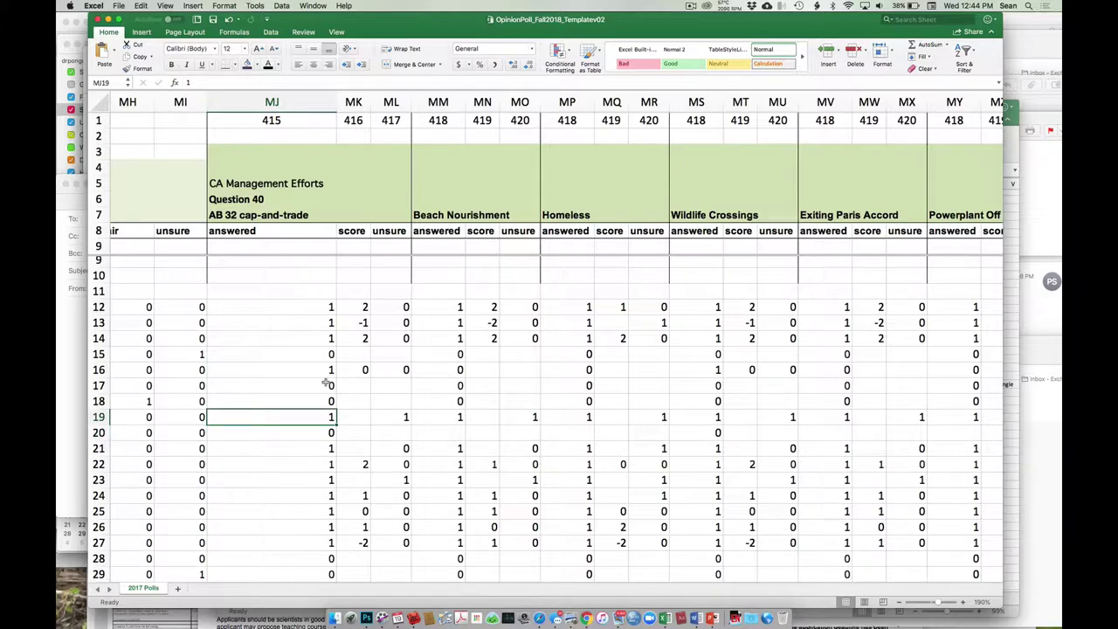
{"action": "key", "text": "Right"}
{"action": "key", "text": "Right"}
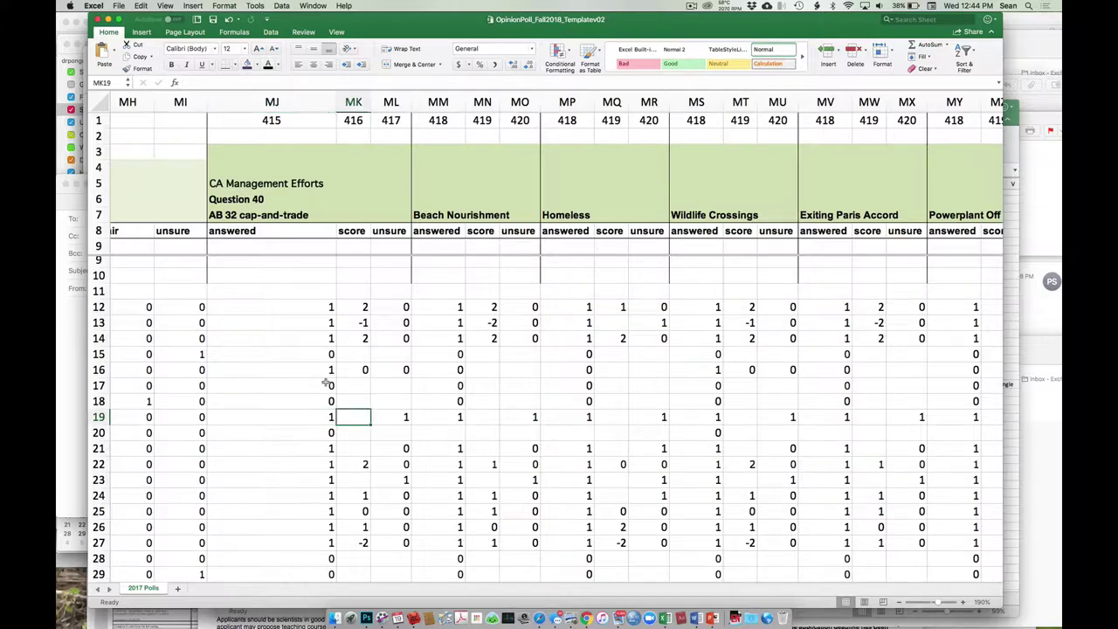
{"action": "key", "text": "Left"}
{"action": "key", "text": "Left"}
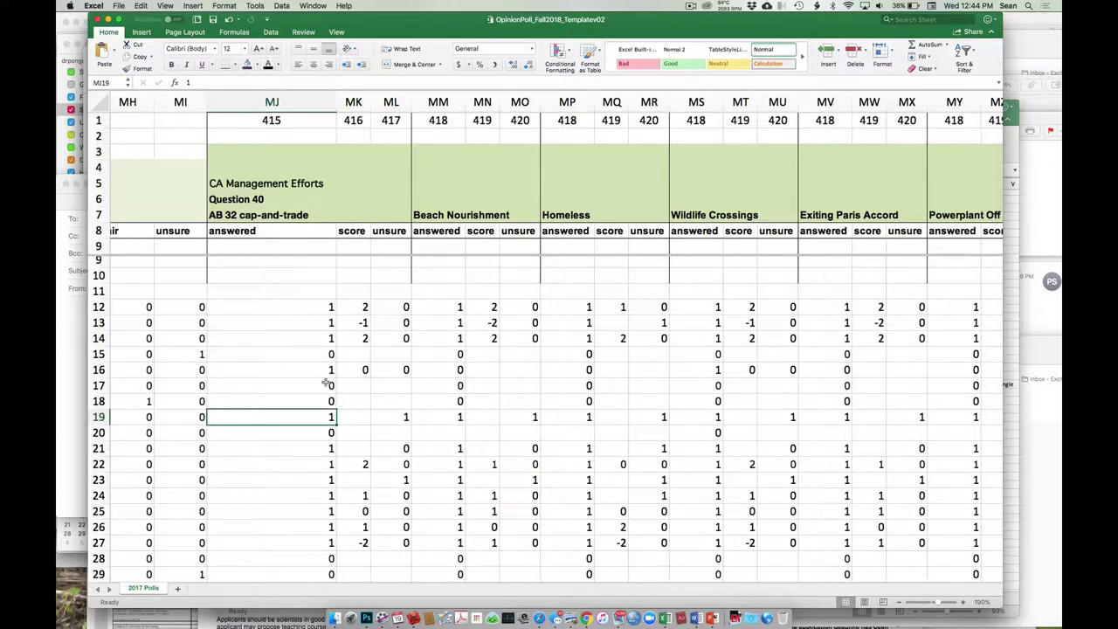
{"action": "key", "text": "Right"}
{"action": "key", "text": "Right"}
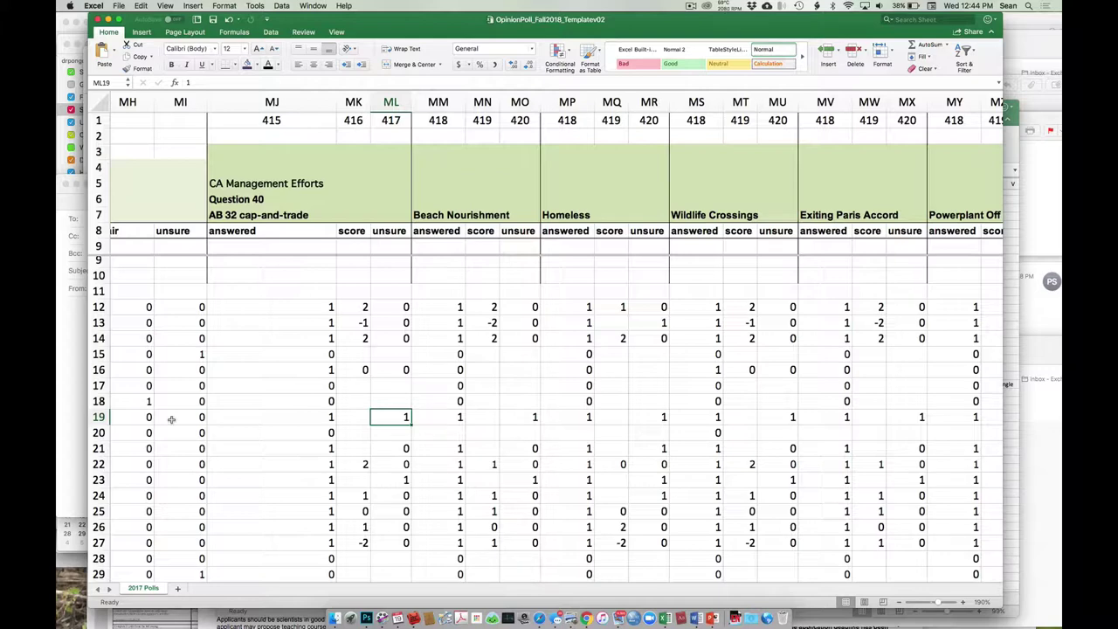
{"action": "key", "text": "Left"}
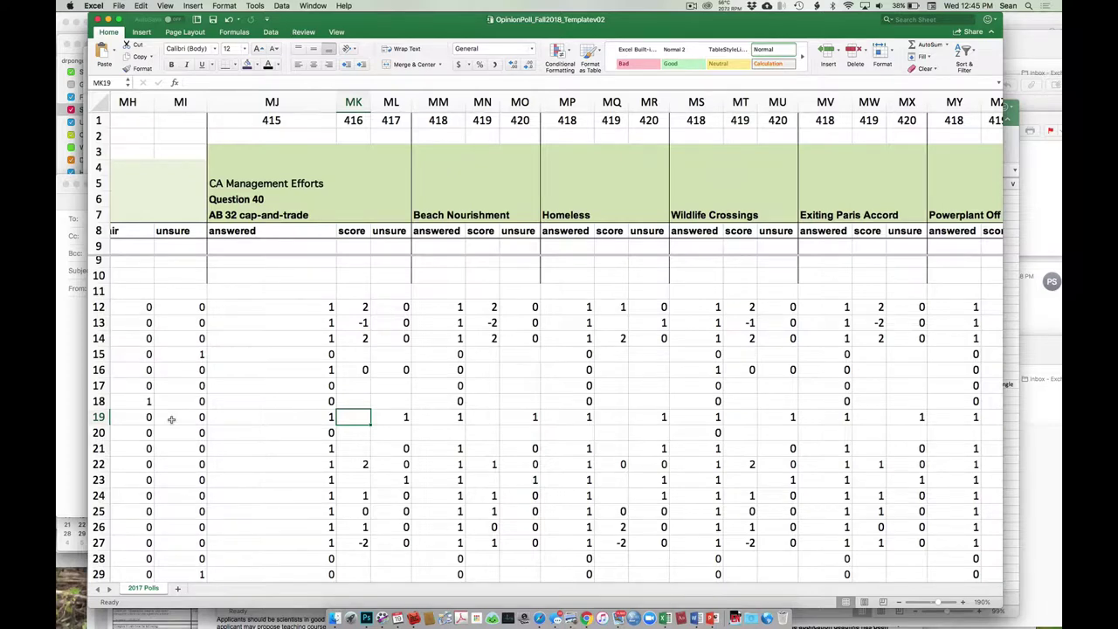
Step: Go through the AB 32 cap-and-trade cells of row 12 (MJ12:ML12), and select the scores of rows 12 to 20 (MK12:MK20)
{"action": "left_click_drag", "start_coordinate": [320, 311], "coordinate": [383, 310]}
{"action": "left_click", "coordinate": [325, 306]}
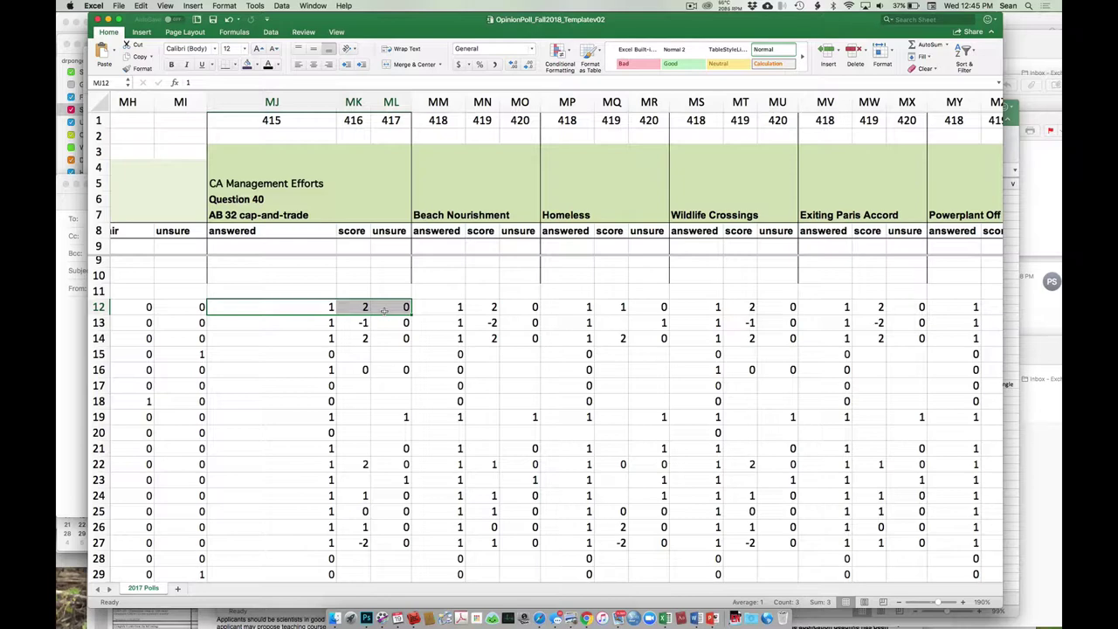
{"action": "left_click", "coordinate": [299, 308]}
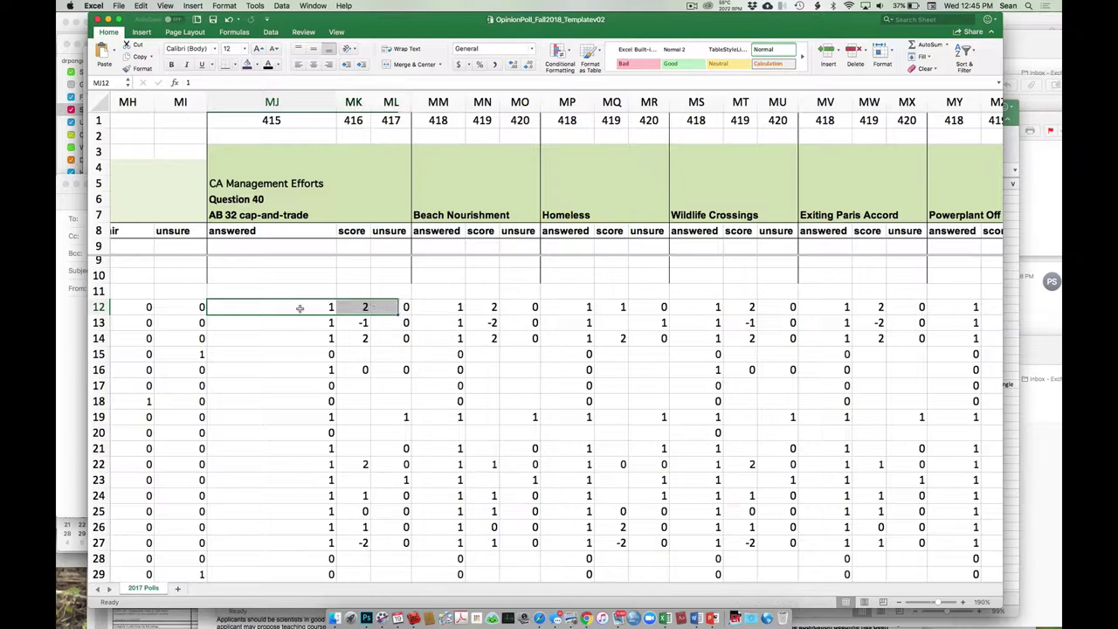
{"action": "key", "text": "Right"}
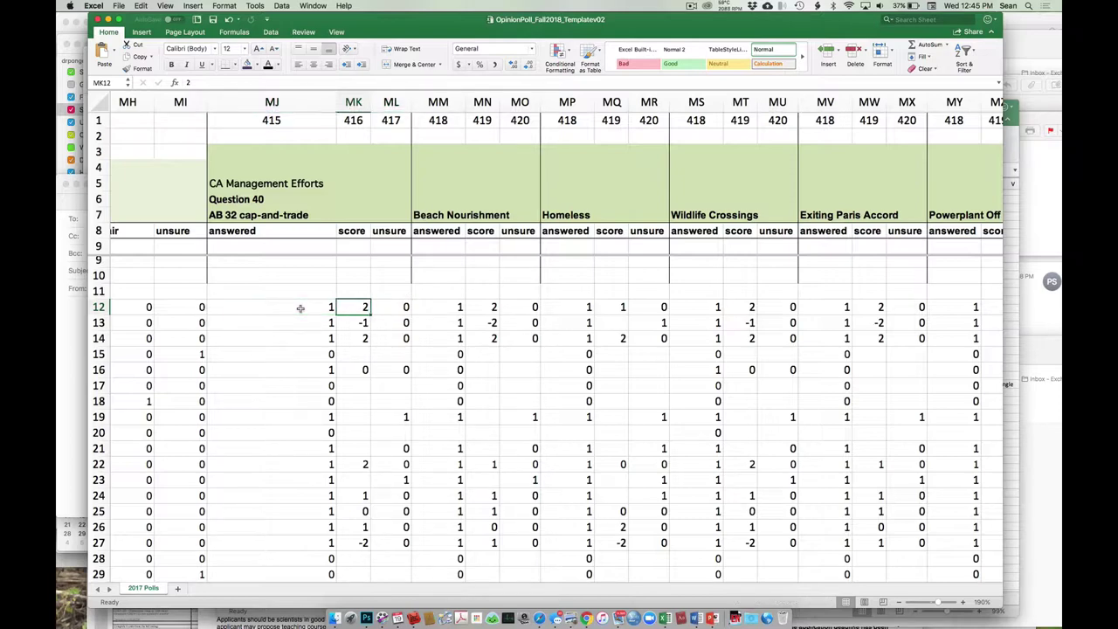
{"action": "key", "text": "Right"}
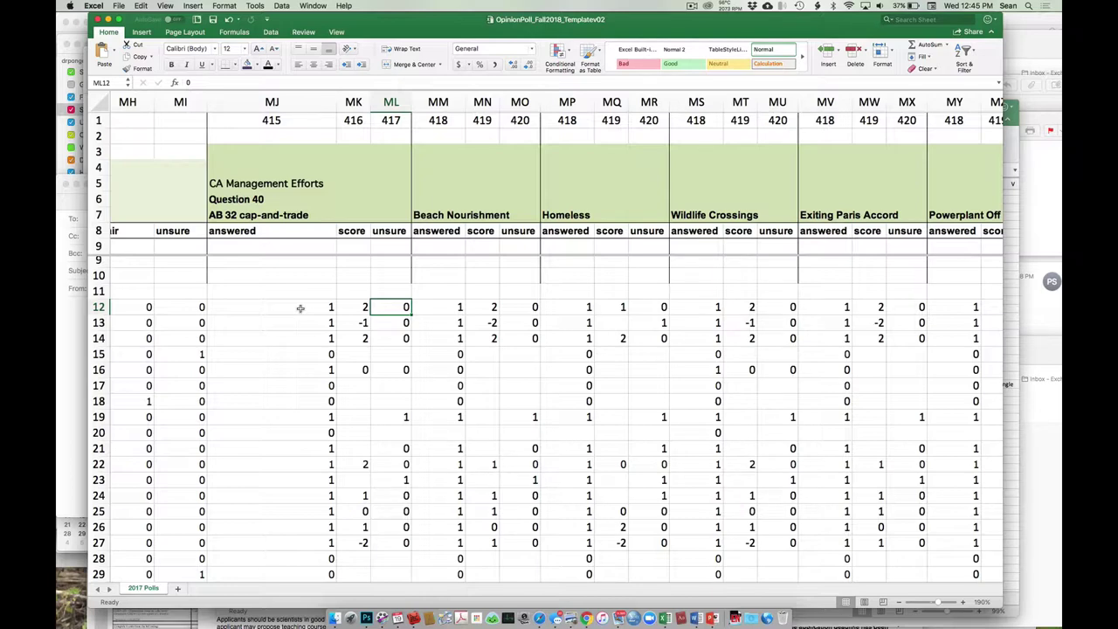
{"action": "left_click_drag", "start_coordinate": [358, 307], "coordinate": [361, 439]}
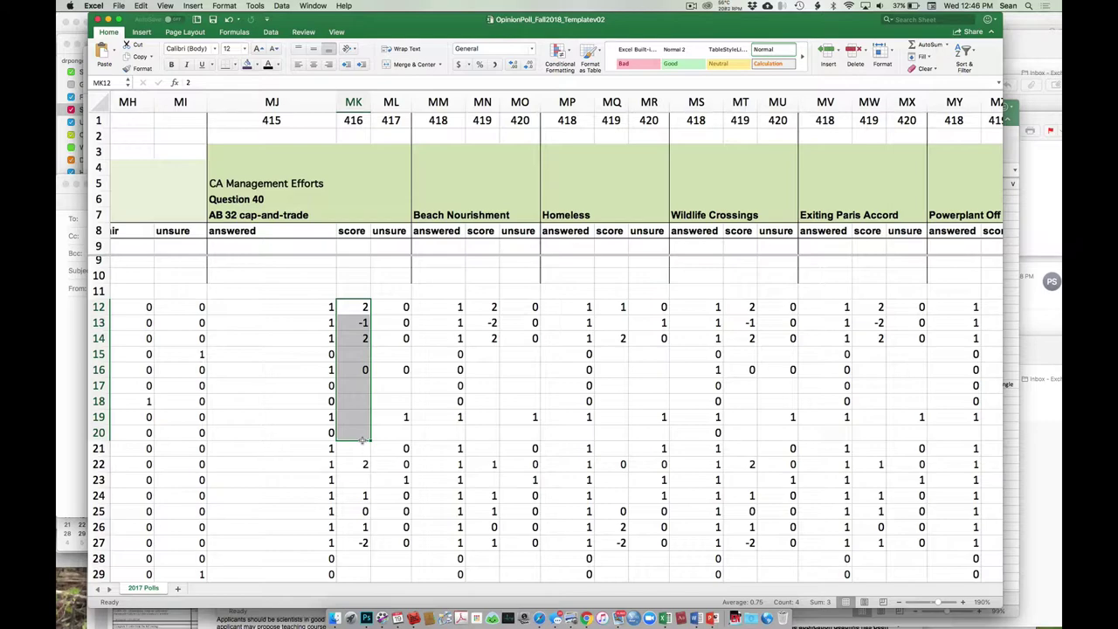
Step: Select the red Kelestra Songus heading cells (OC7:OE7) in the Question 40 section
{"action": "scroll", "coordinate": [361, 442], "scroll_direction": "right", "scroll_amount": 20}
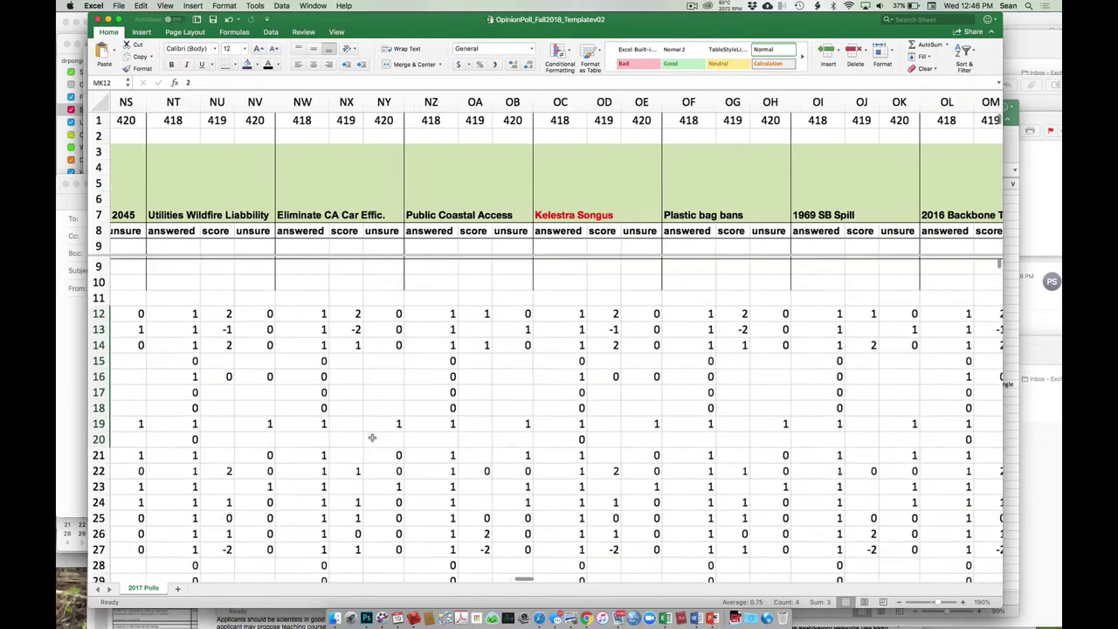
{"action": "scroll", "coordinate": [372, 437], "scroll_direction": "left", "scroll_amount": 13}
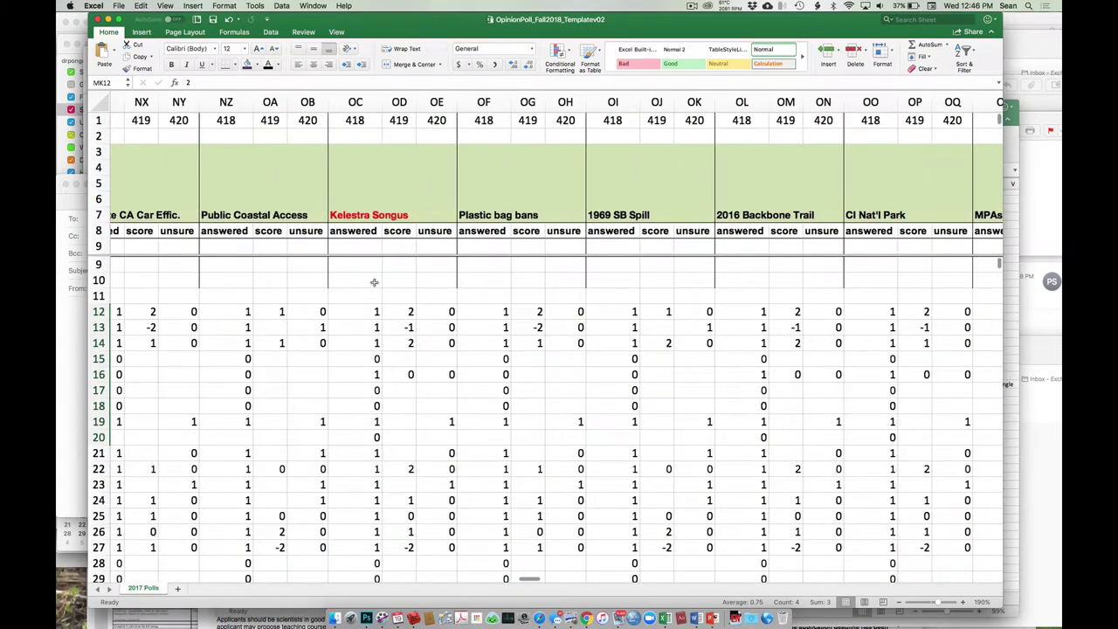
{"action": "left_click", "coordinate": [350, 215]}
{"action": "left_click_drag", "start_coordinate": [349, 215], "coordinate": [426, 215]}
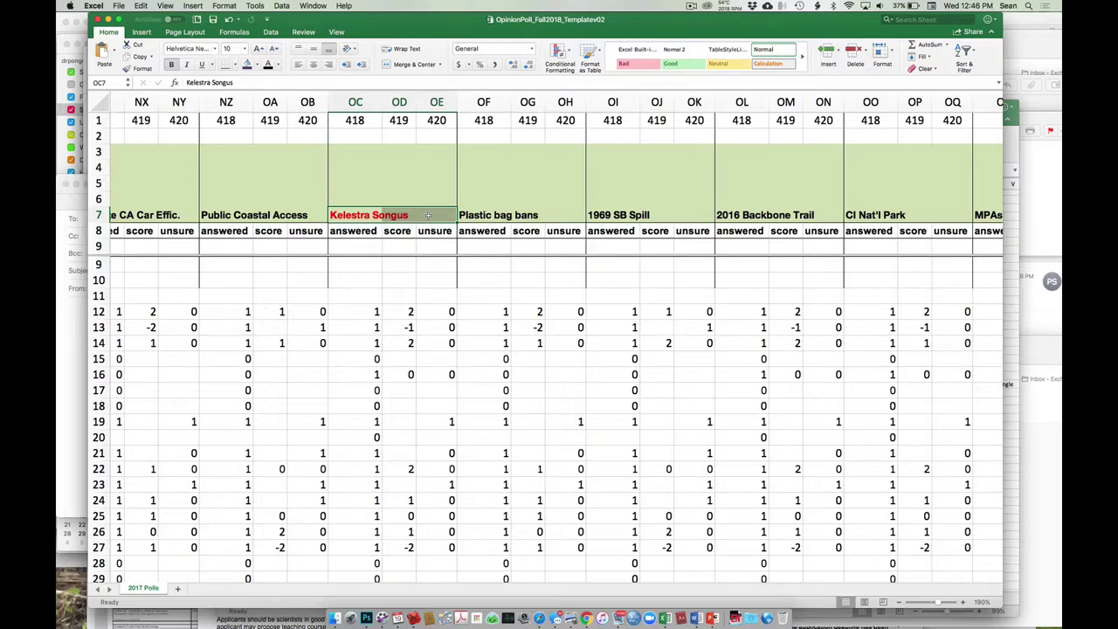
Step: Select the row 12 cell of the final Comments column (TY12), past Question 57b
{"action": "scroll", "coordinate": [426, 215], "scroll_direction": "right", "scroll_amount": 15}
{"action": "scroll", "coordinate": [428, 215], "scroll_direction": "right", "scroll_amount": 20}
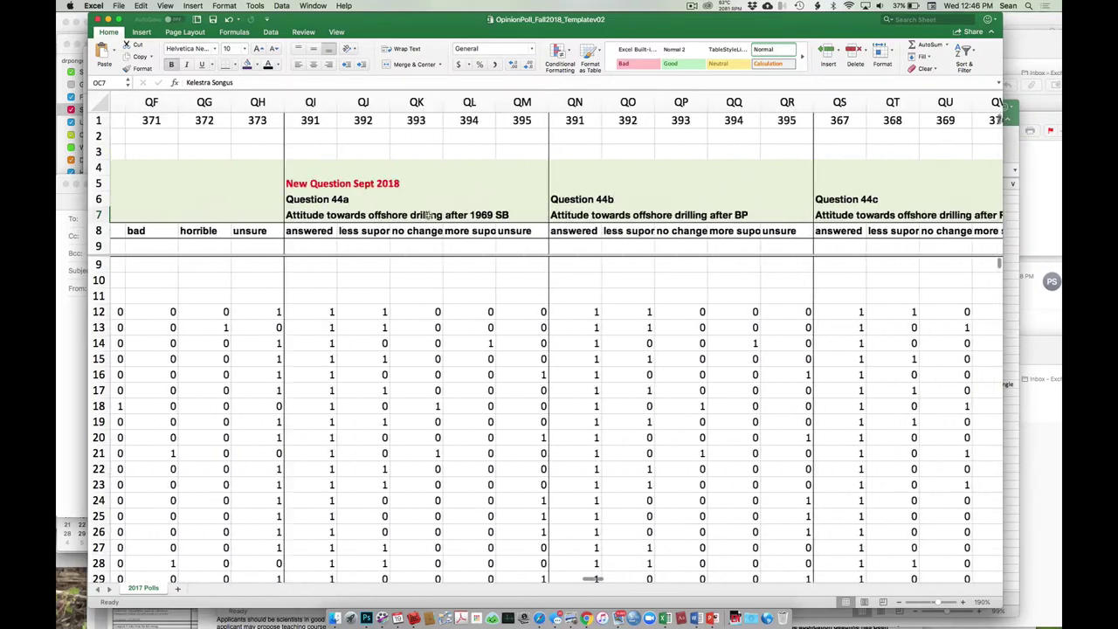
{"action": "scroll", "coordinate": [428, 215], "scroll_direction": "right", "scroll_amount": 20}
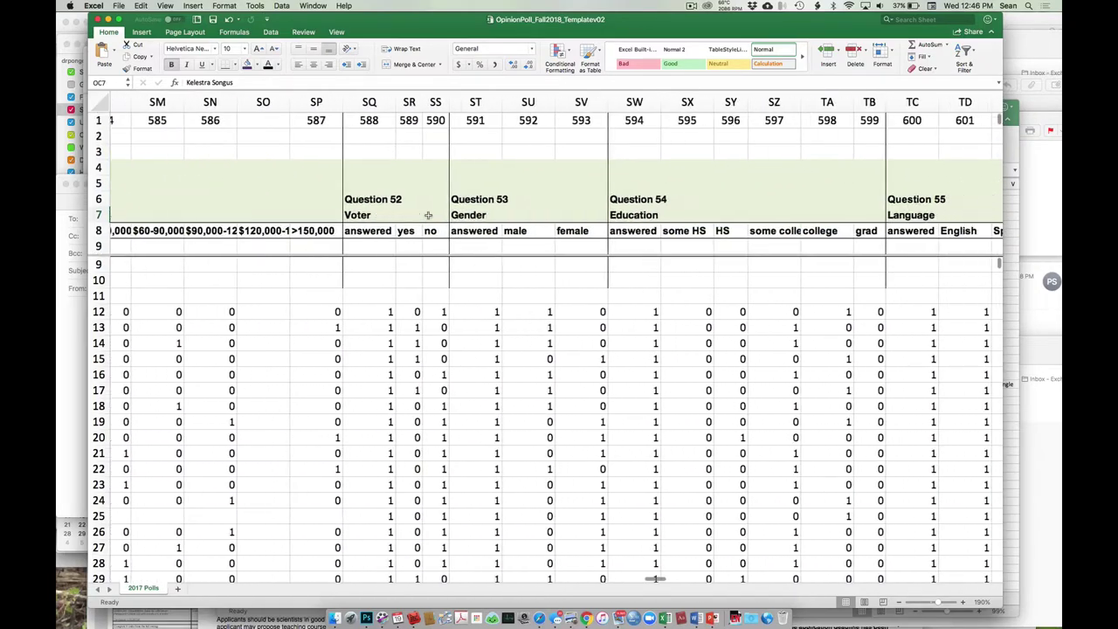
{"action": "scroll", "coordinate": [426, 215], "scroll_direction": "right", "scroll_amount": 10}
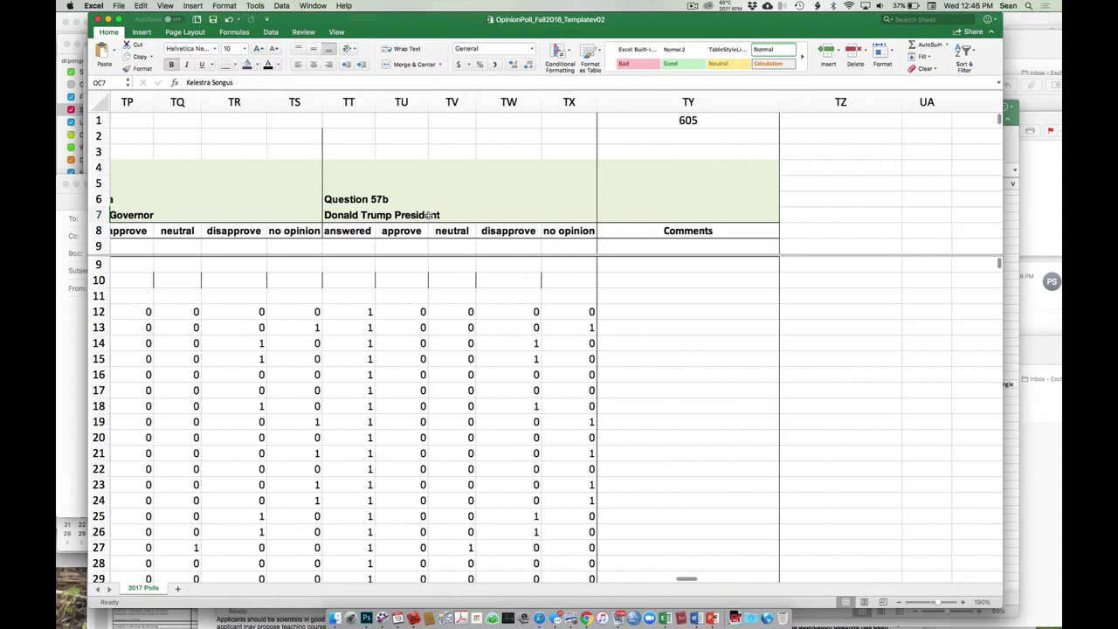
{"action": "left_click", "coordinate": [511, 308]}
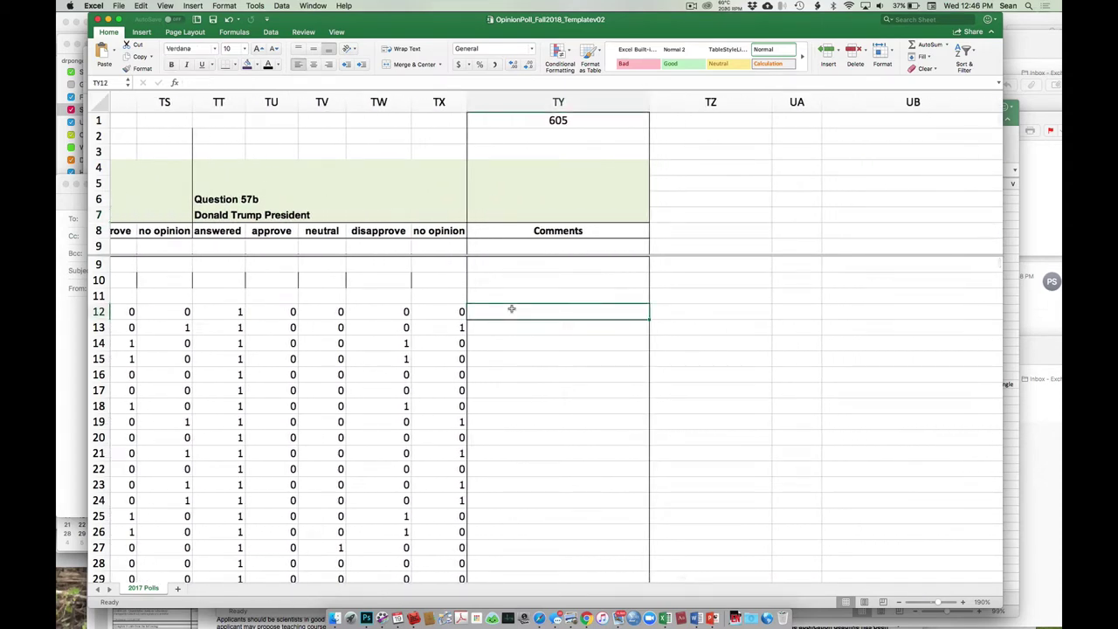